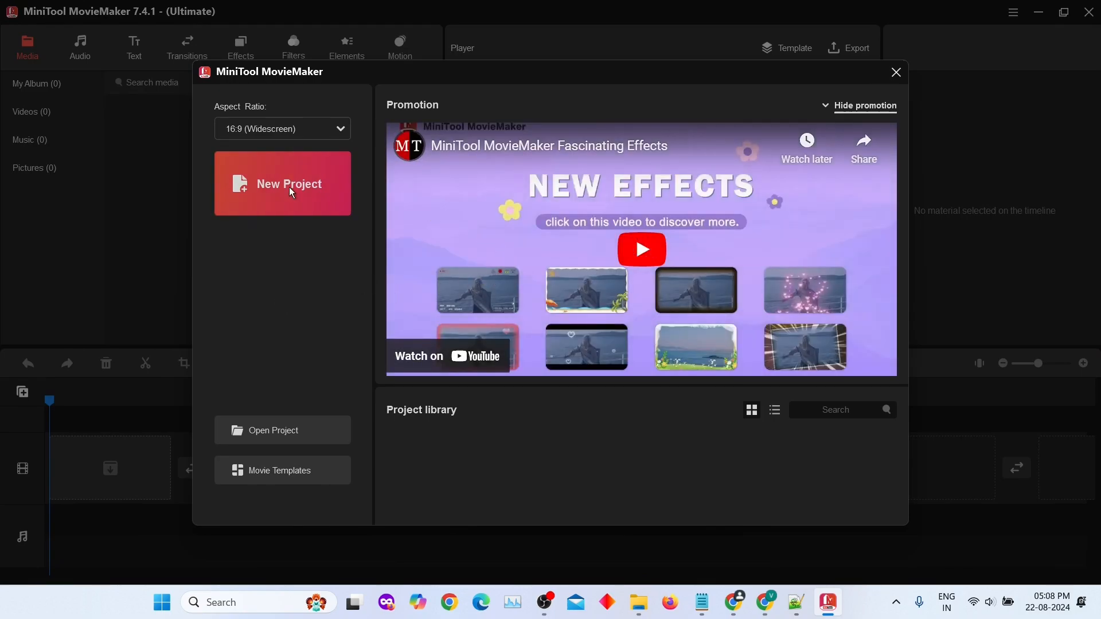
Create a new project with the 16:9 (Widescreen) aspect ratio
{"action": "left_click", "coordinate": [302, 125]}
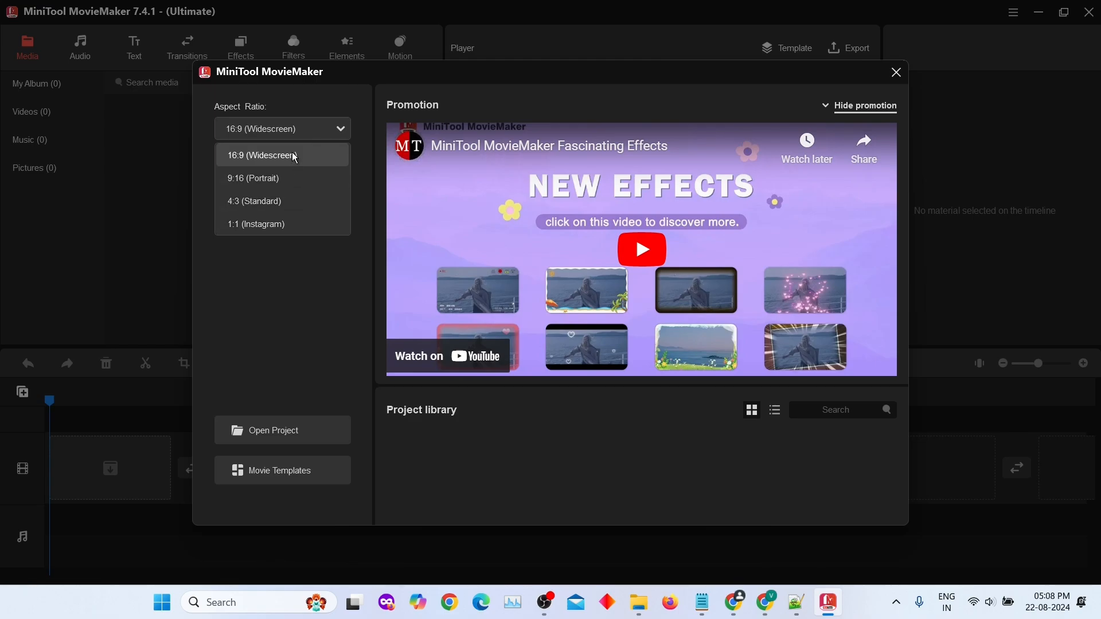
{"action": "left_click", "coordinate": [266, 300]}
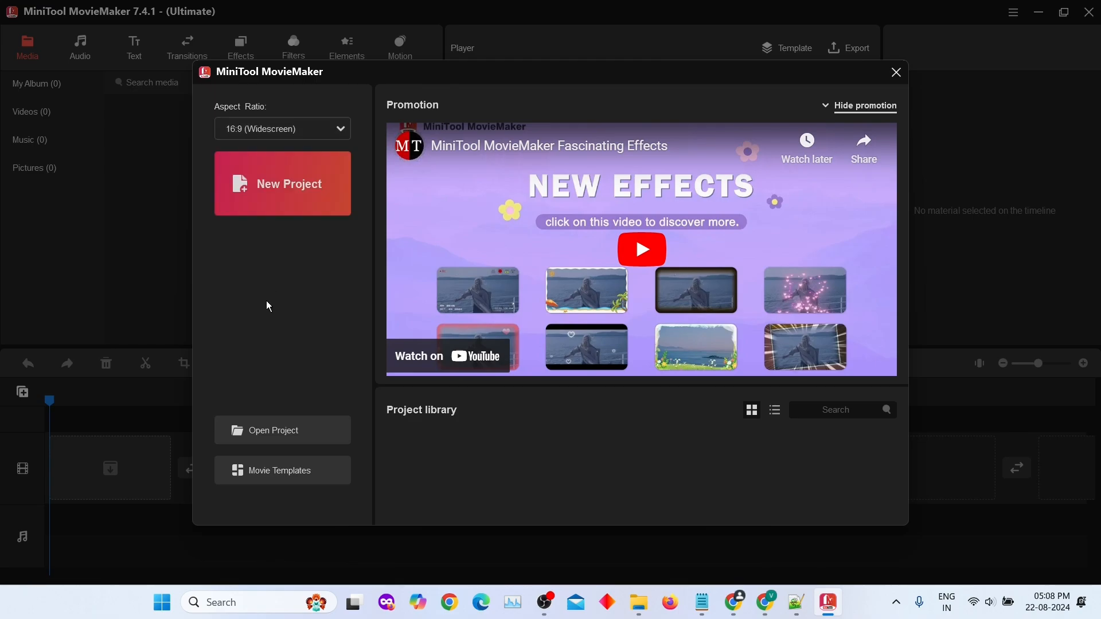
{"action": "left_click", "coordinate": [291, 196]}
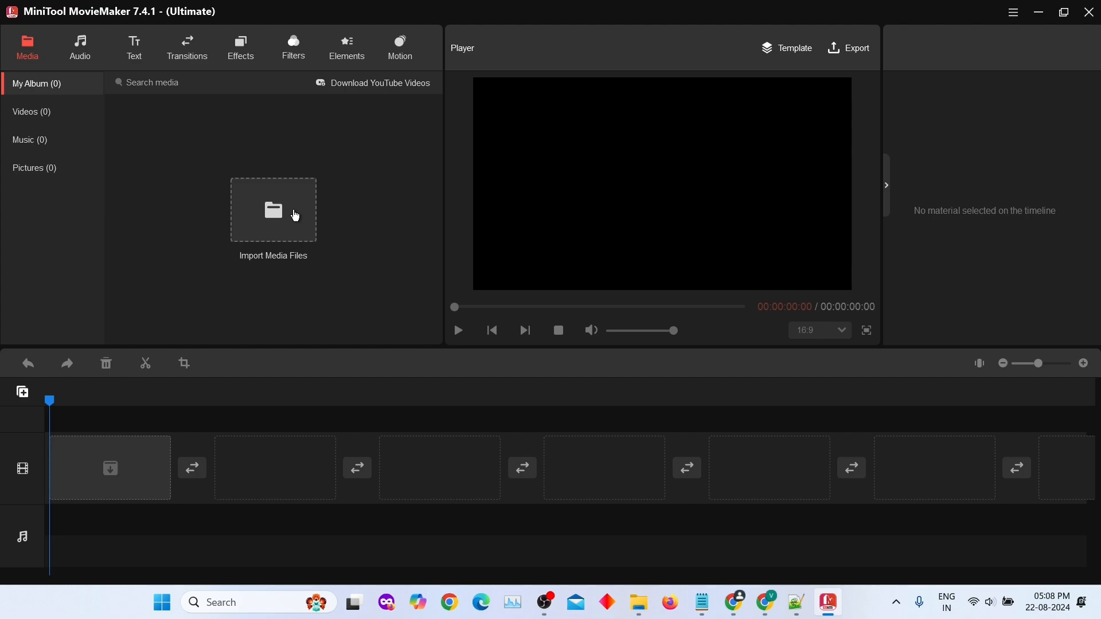
Import the videos 5479754, 5479714, 5457408 and 5442645 from the Downloads folder into the media album
{"action": "left_click", "coordinate": [296, 217]}
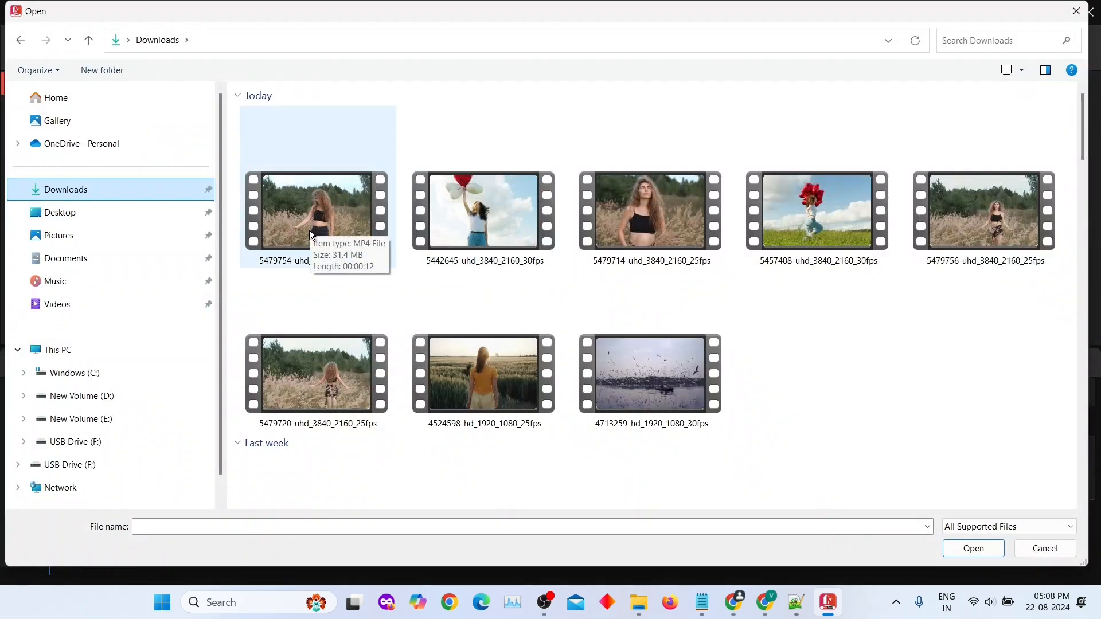
{"action": "left_click", "coordinate": [348, 230]}
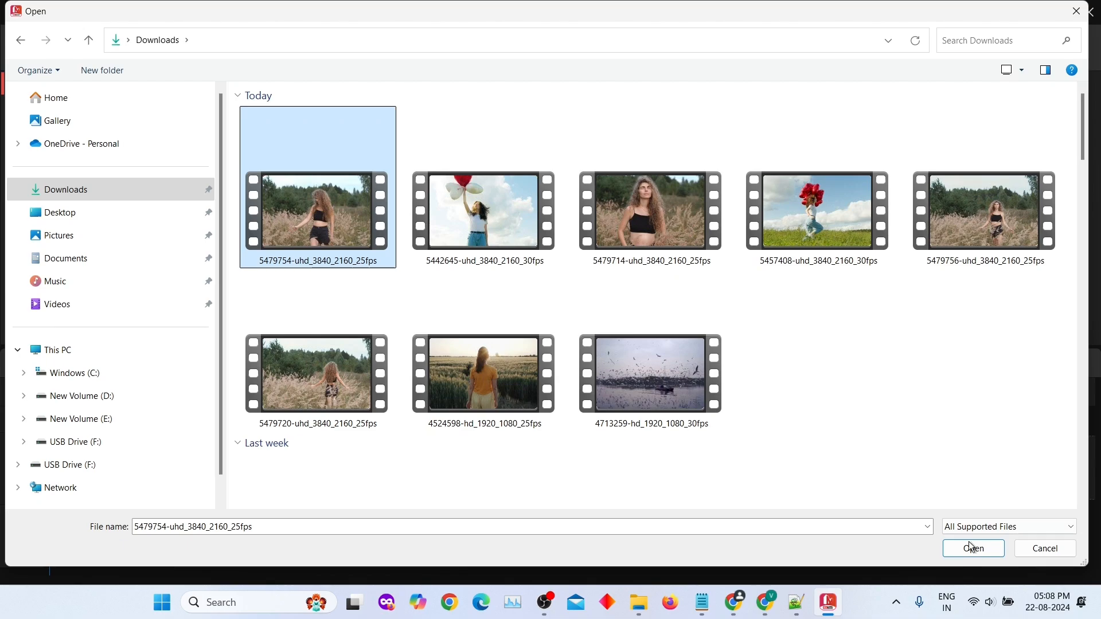
{"action": "left_click", "coordinate": [648, 232], "text": "ctrl"}
{"action": "left_click", "coordinate": [784, 245], "text": "ctrl"}
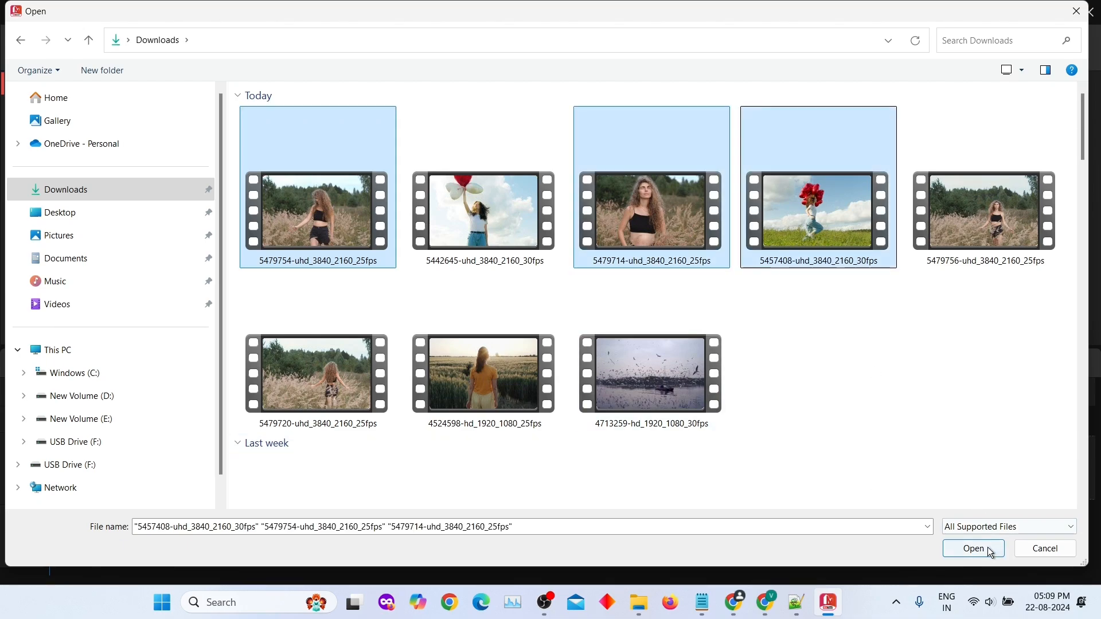
{"action": "left_click", "coordinate": [484, 255], "text": "ctrl"}
{"action": "left_click", "coordinate": [960, 550]}
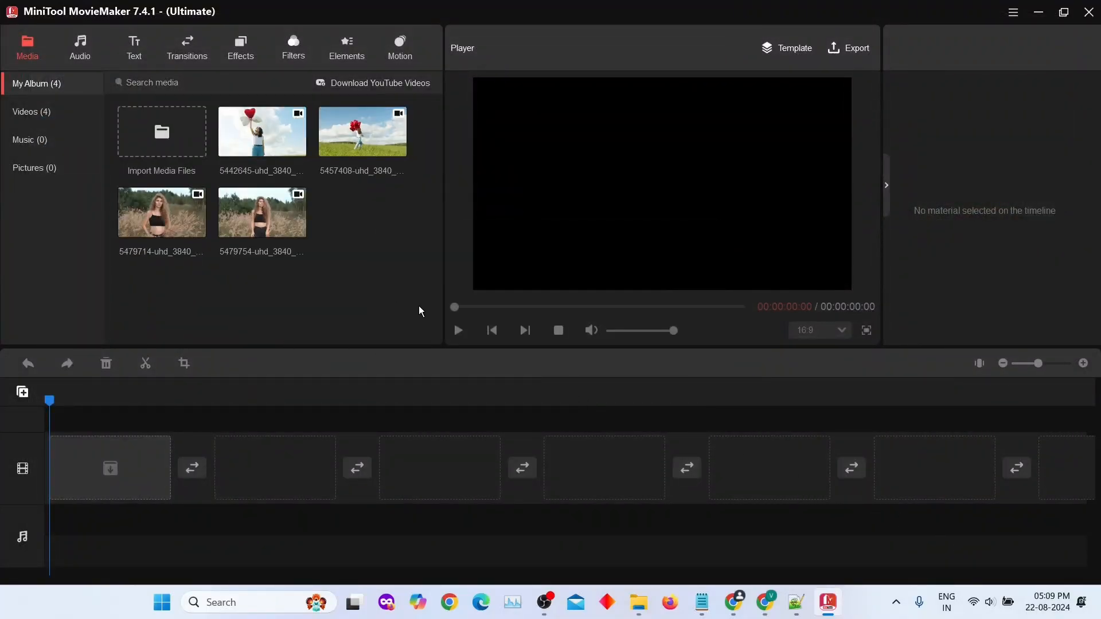
Add all four imported videos to the timeline's video track
{"action": "left_click_drag", "start_coordinate": [428, 300], "coordinate": [160, 155]}
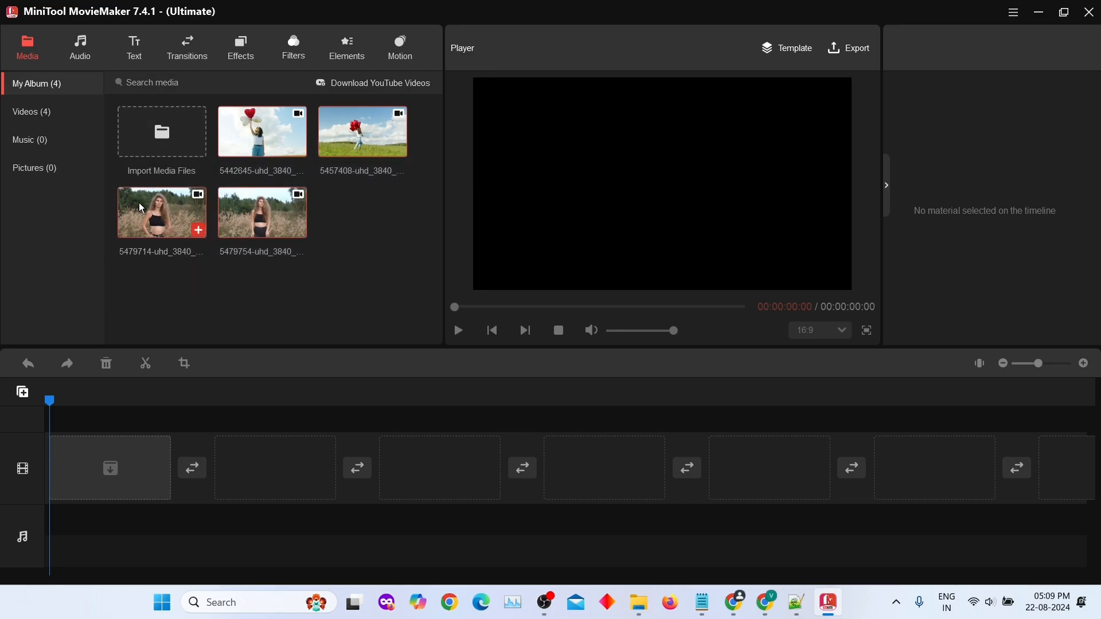
{"action": "left_click", "coordinate": [299, 152]}
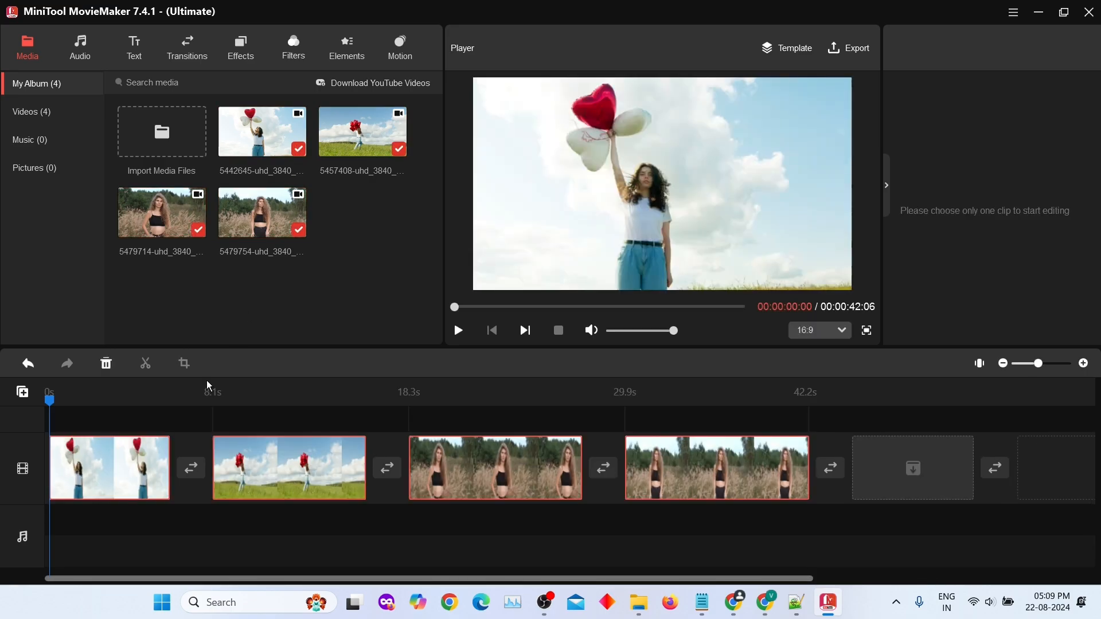
Add the trending Photo Album music to the start of the audio track and play the project
{"action": "left_click", "coordinate": [79, 49]}
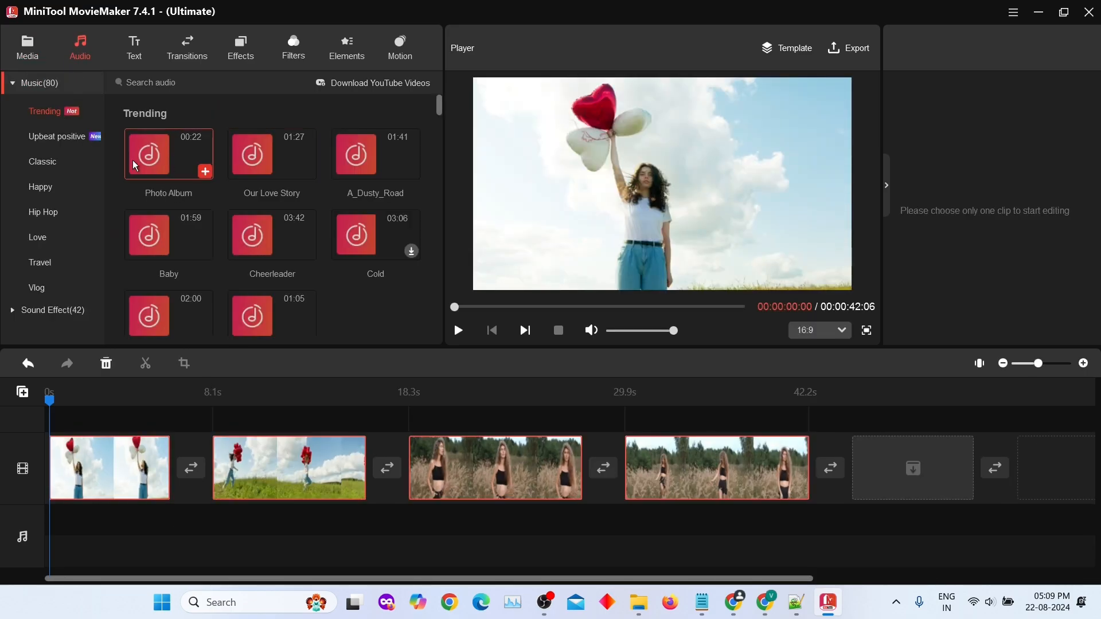
{"action": "left_click", "coordinate": [205, 172]}
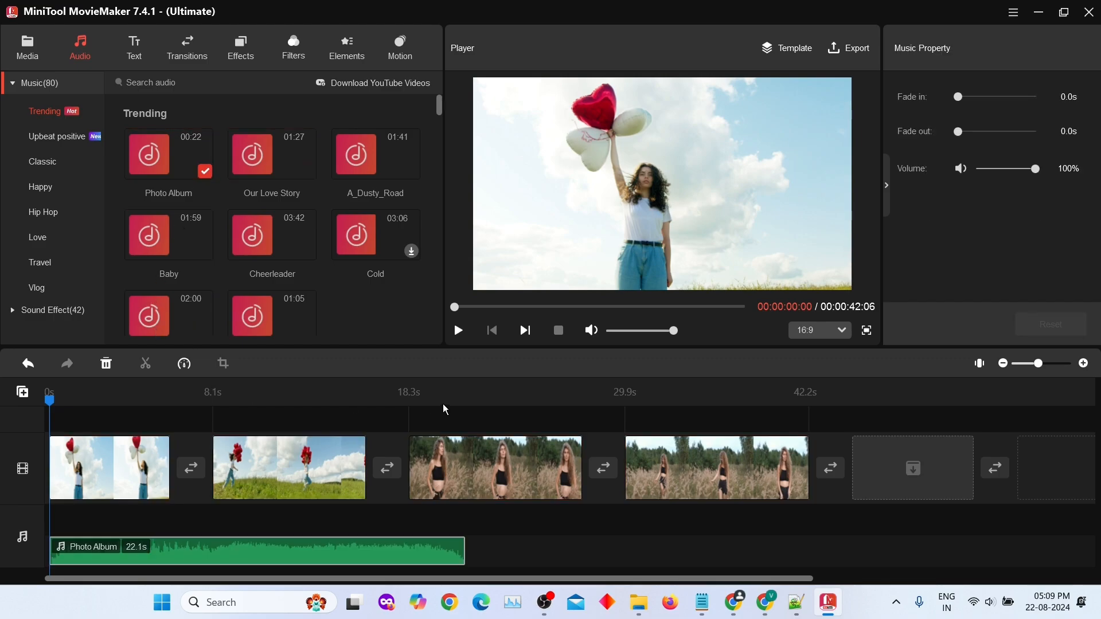
{"action": "left_click", "coordinate": [459, 333]}
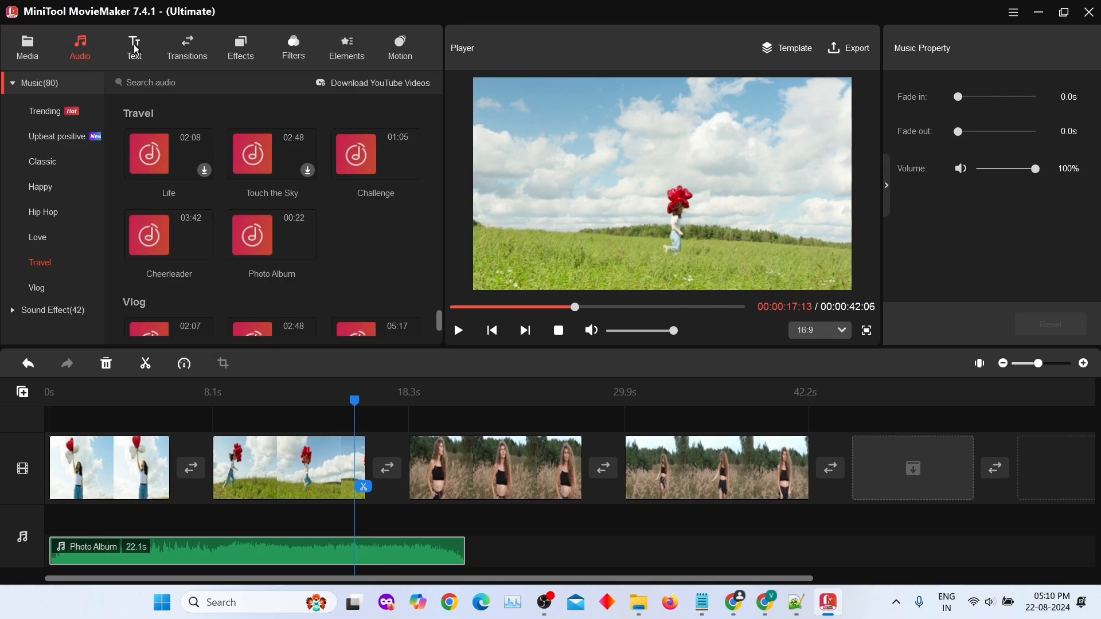
Download the Caption26 text template and place it at the start of the text track above the first clip
{"action": "left_click", "coordinate": [136, 50]}
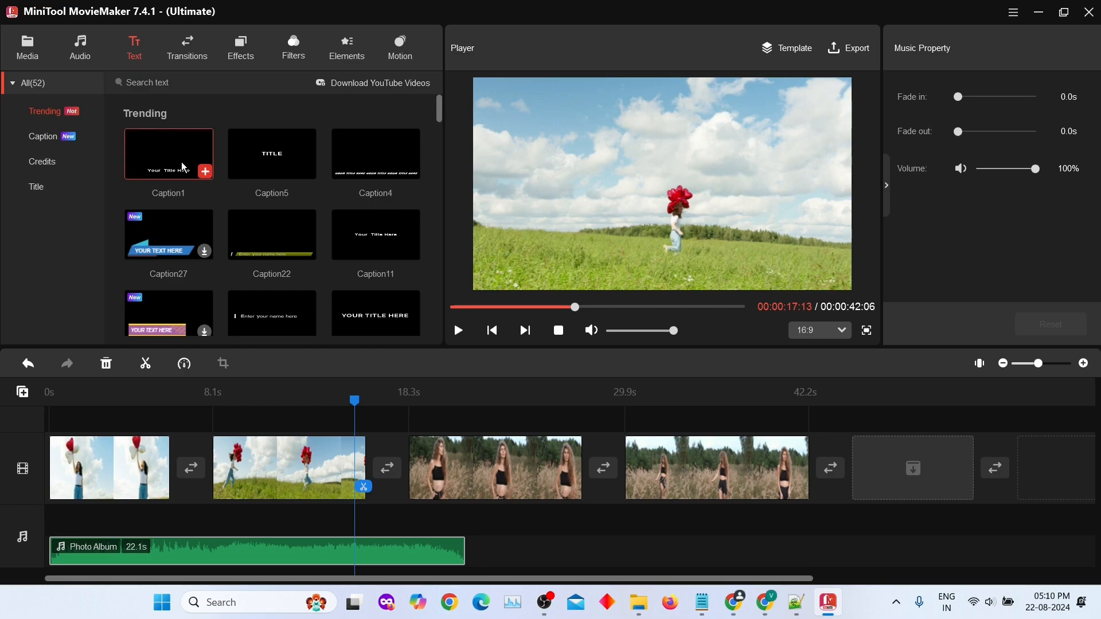
{"action": "mouse_move", "coordinate": [183, 167]}
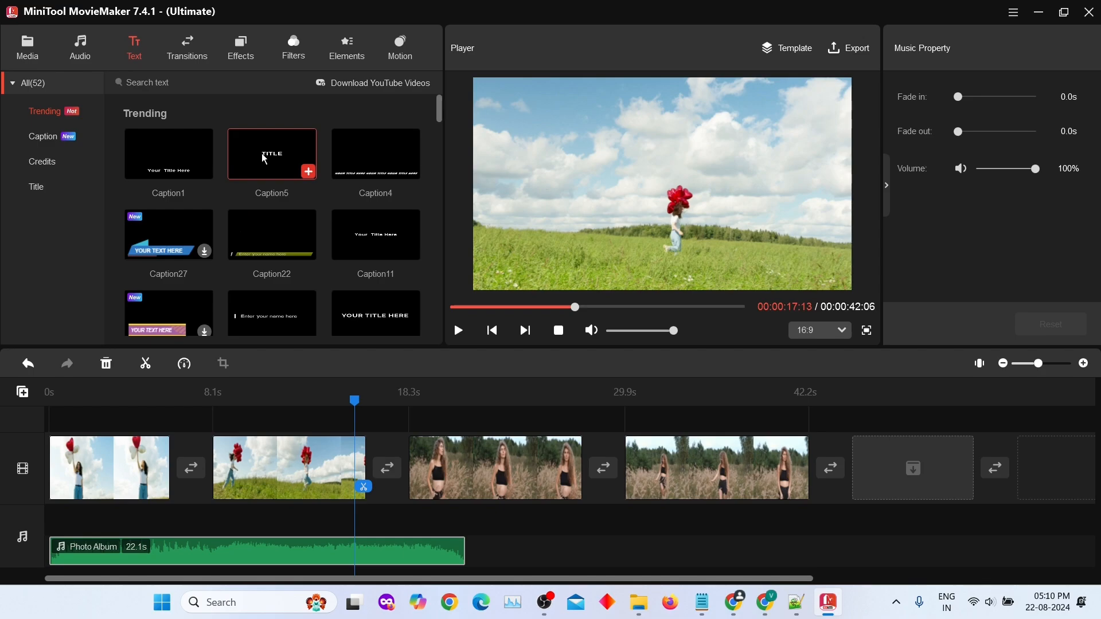
{"action": "mouse_move", "coordinate": [265, 160]}
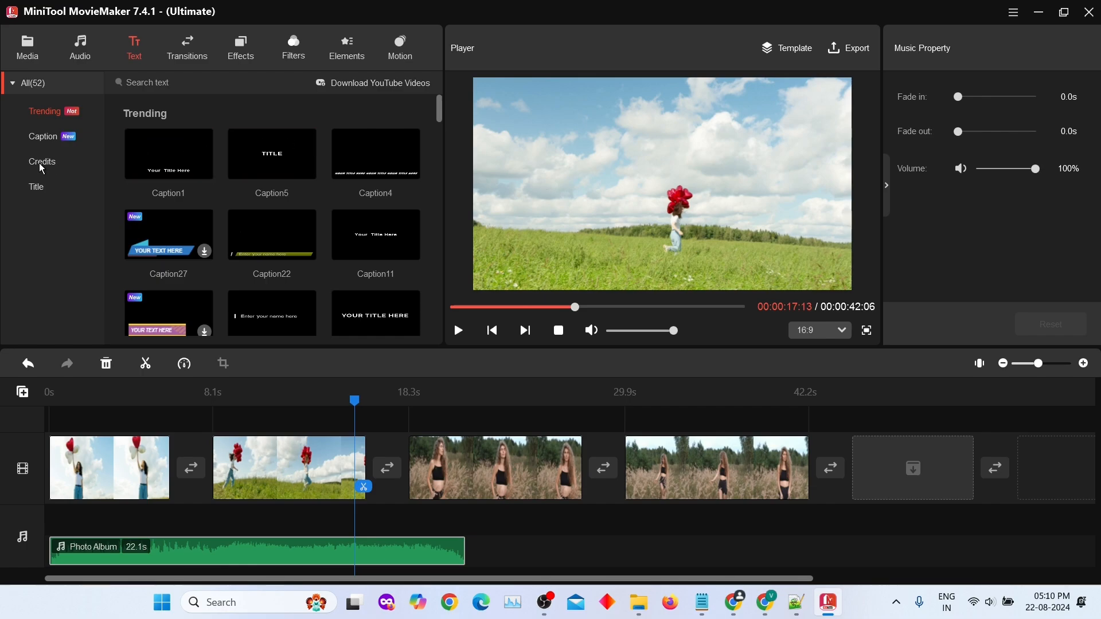
{"action": "left_click", "coordinate": [47, 139]}
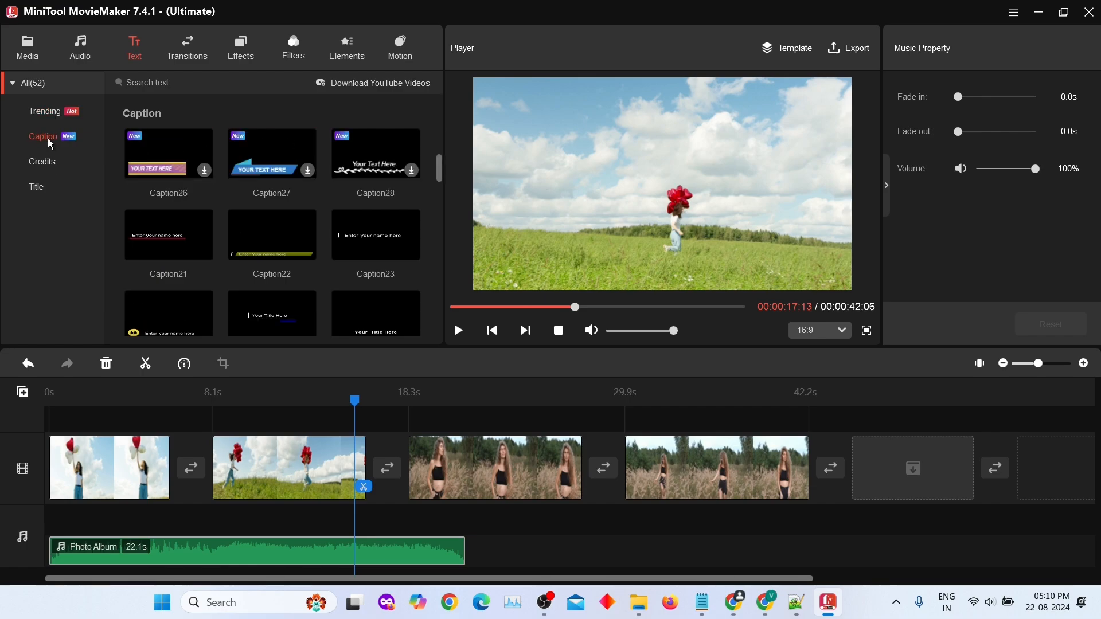
{"action": "left_click", "coordinate": [160, 164]}
{"action": "left_click_drag", "start_coordinate": [164, 152], "coordinate": [65, 424]}
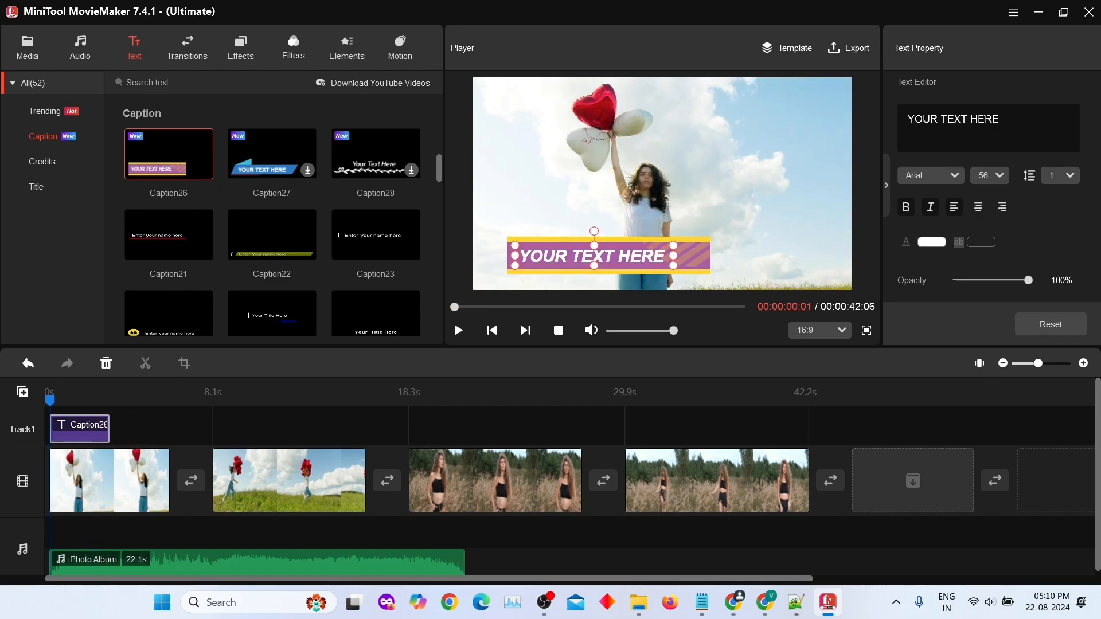
Lengthen the first caption to about 5.4 s and change its text to "Tech Chimp"
{"action": "left_click", "coordinate": [984, 120]}
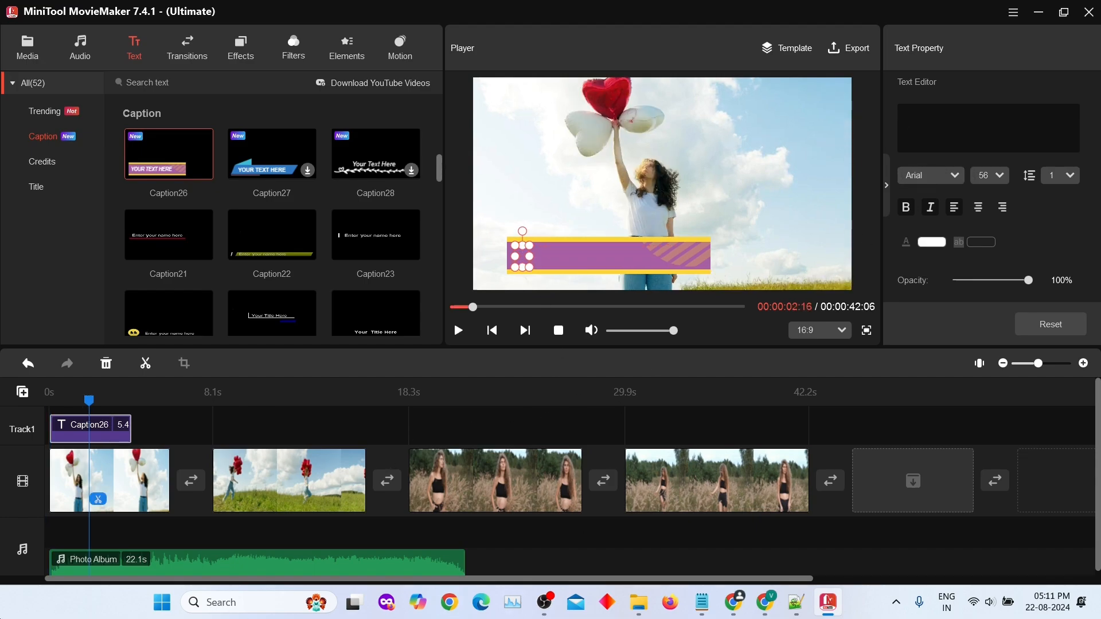
{"action": "type", "text": "Tech Chim"}
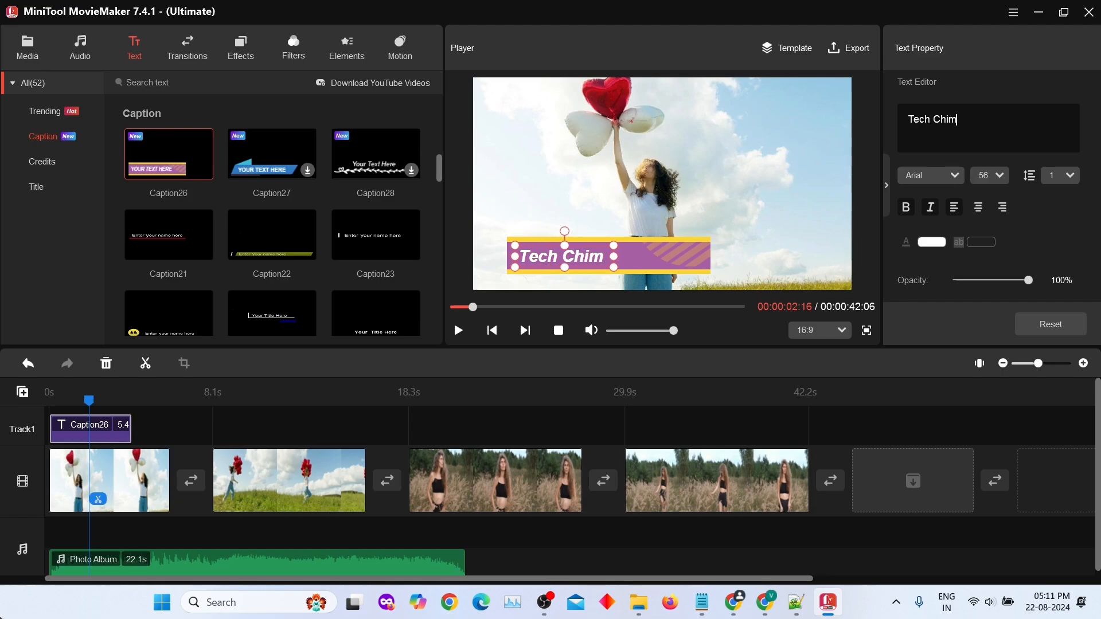
{"action": "type", "text": "p"}
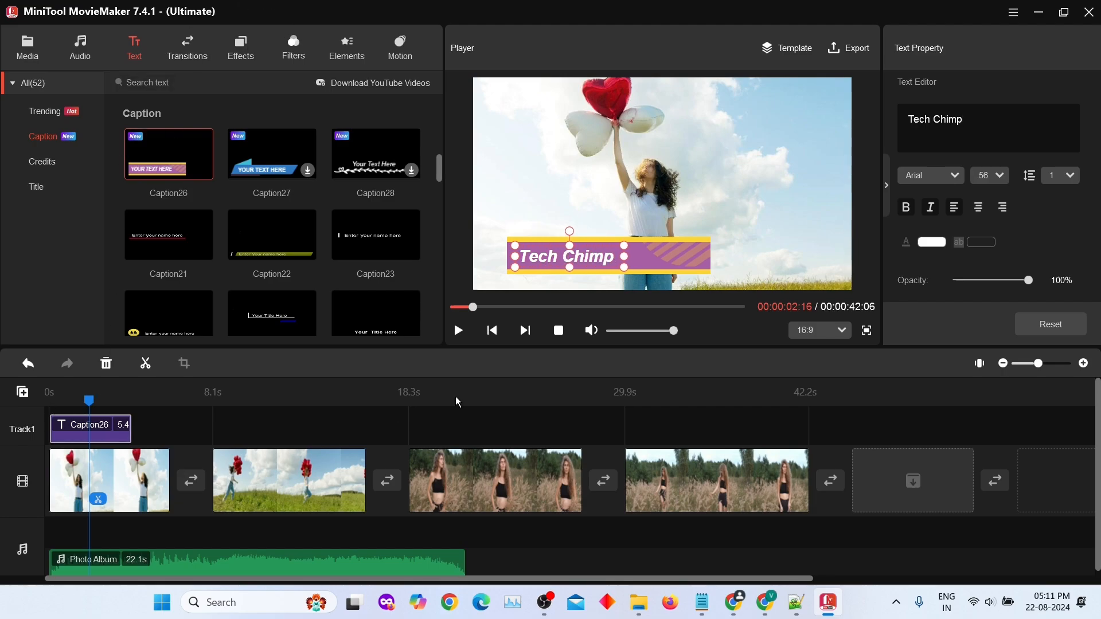
Play the video from the start to just past the first caption, and add the Caption27 text template right after it
{"action": "left_click", "coordinate": [561, 334]}
{"action": "left_click", "coordinate": [460, 335]}
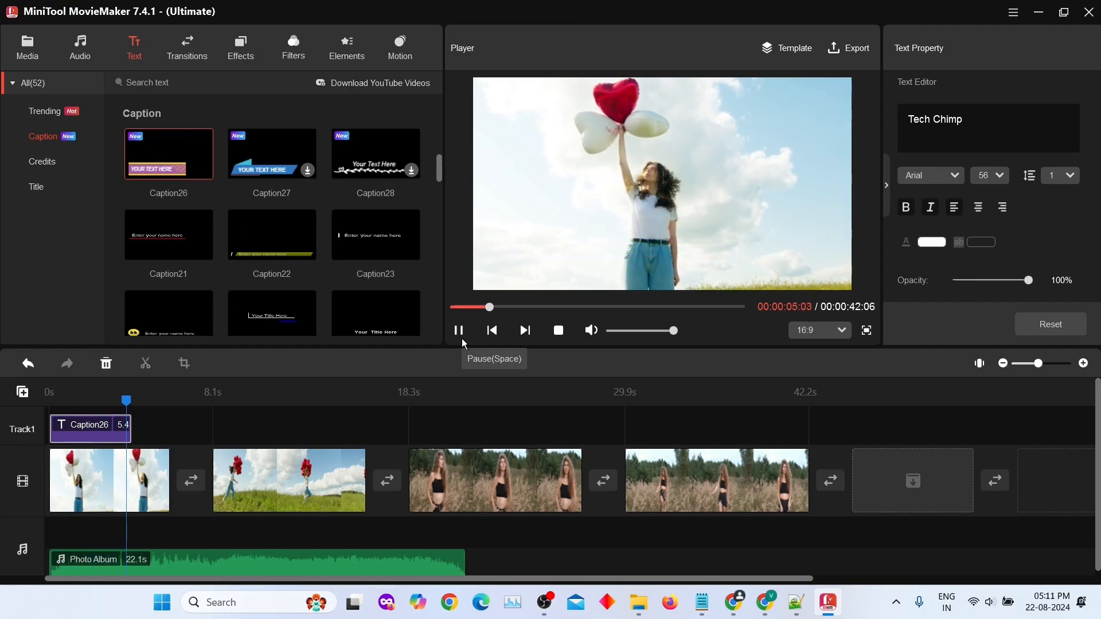
{"action": "key", "text": "space"}
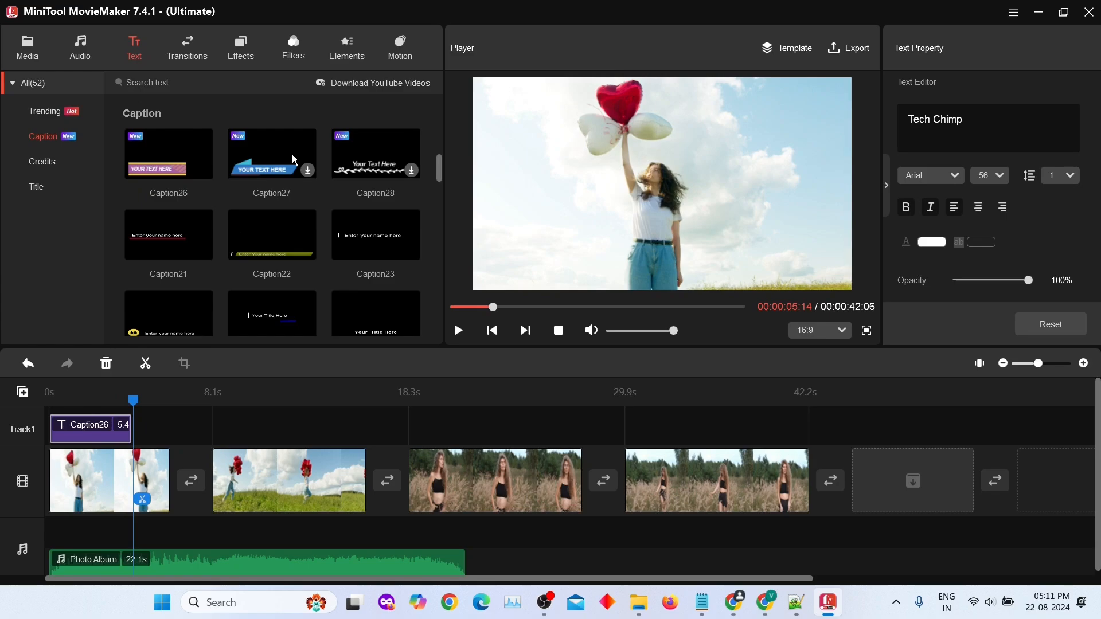
{"action": "left_click", "coordinate": [309, 169]}
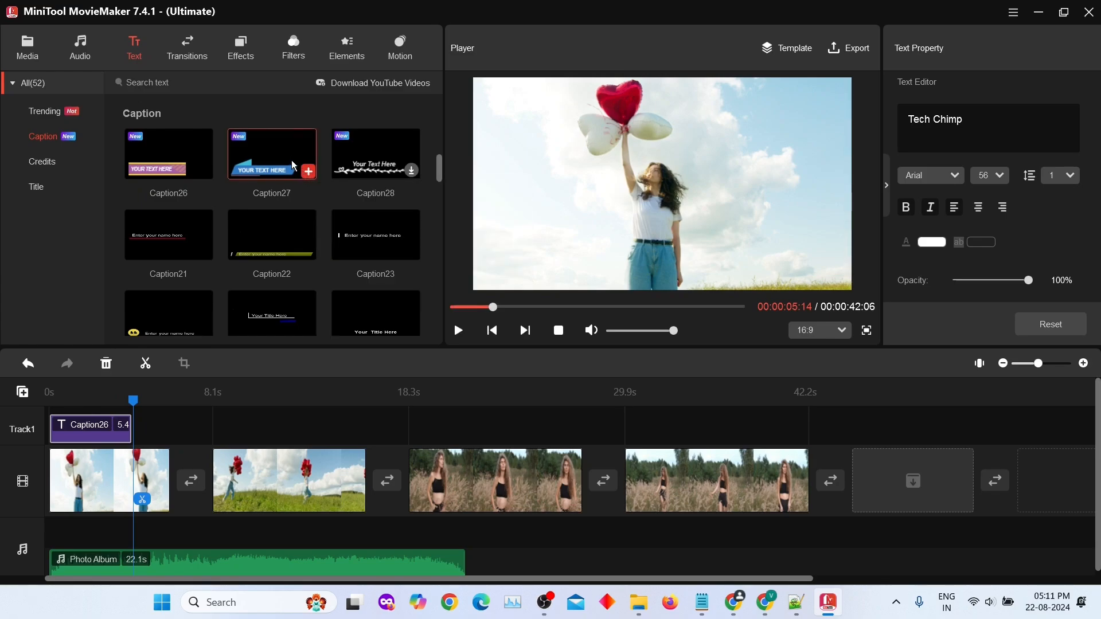
{"action": "left_click_drag", "start_coordinate": [251, 259], "coordinate": [192, 428]}
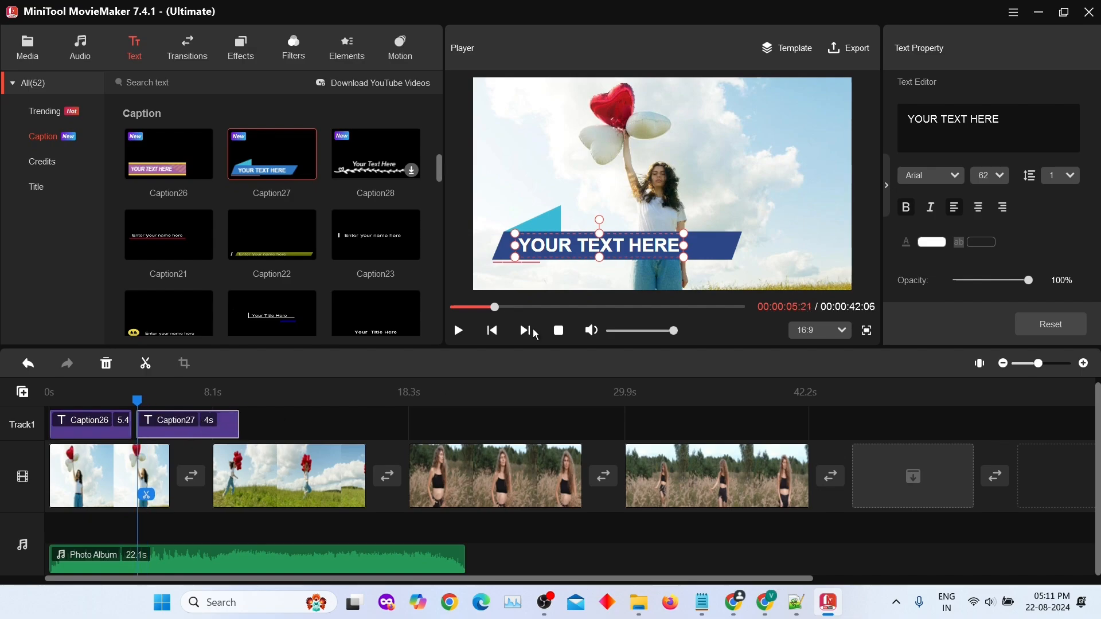
Set the second caption's text to "Best Channel on Youtube" and widen its blue banner to fit the text
{"action": "triple_click", "coordinate": [961, 120]}
{"action": "type", "text": "Best "}
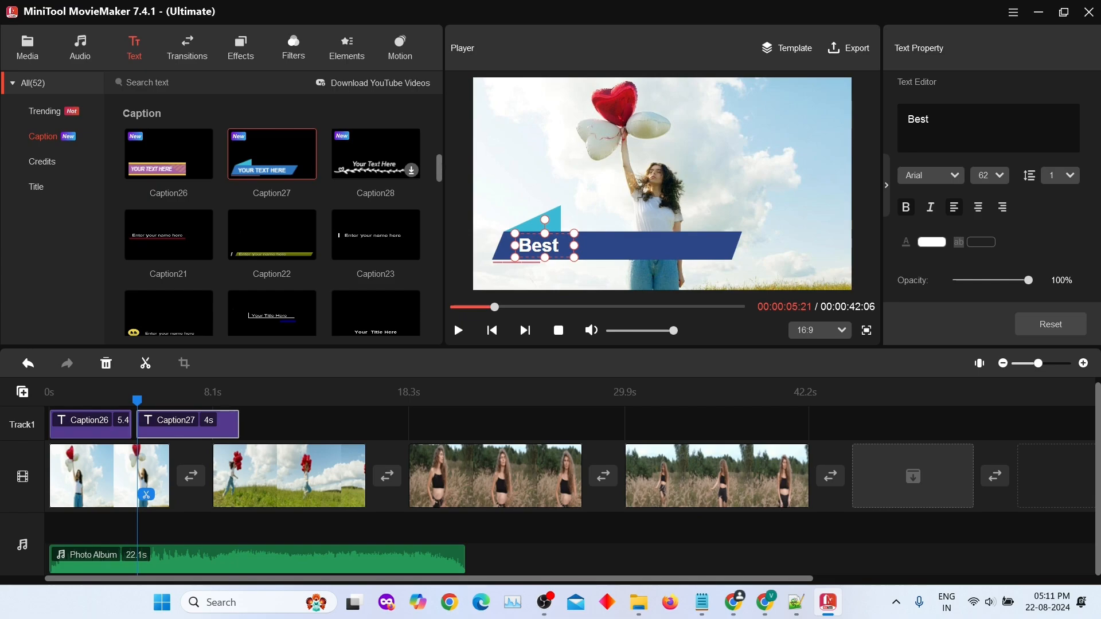
{"action": "type", "text": "Channel on "}
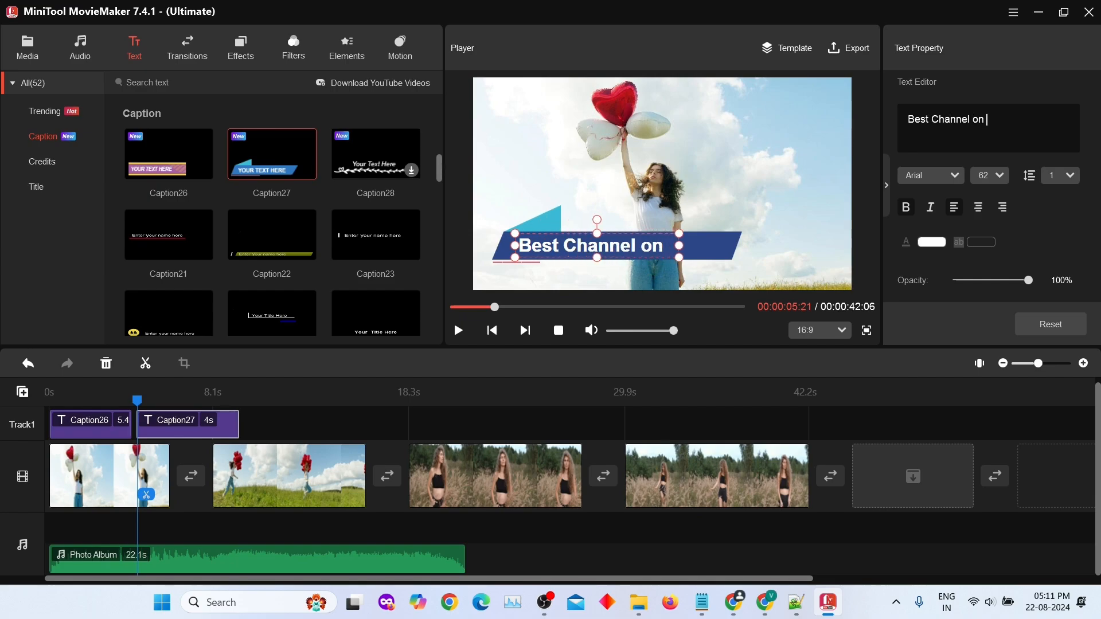
{"action": "type", "text": "Youtube"}
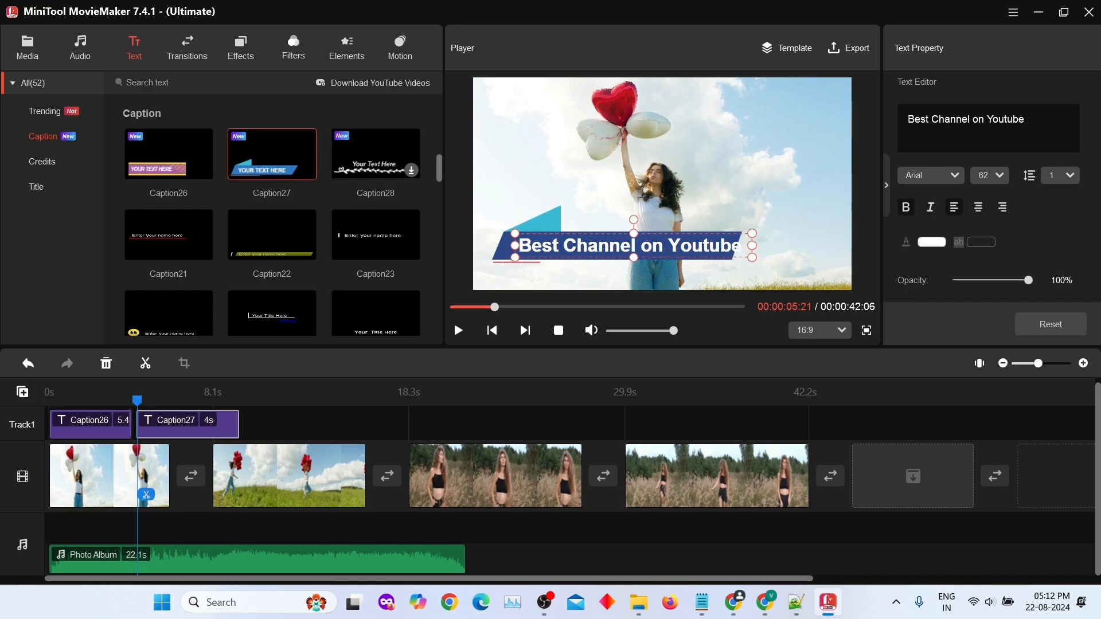
{"action": "left_click", "coordinate": [499, 252]}
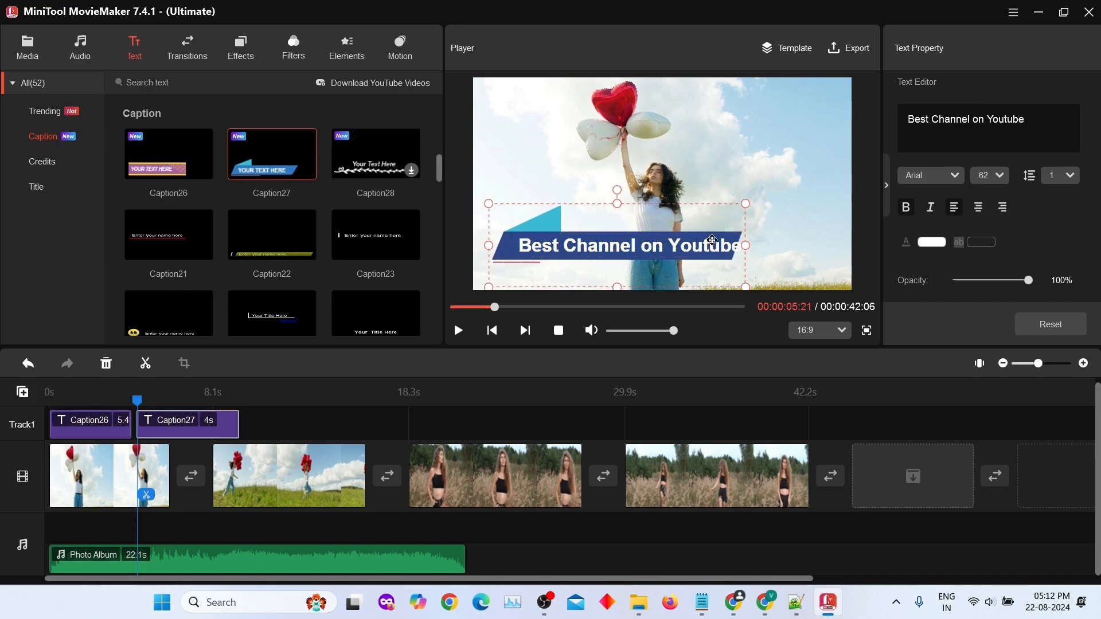
{"action": "left_click_drag", "start_coordinate": [746, 245], "coordinate": [767, 247]}
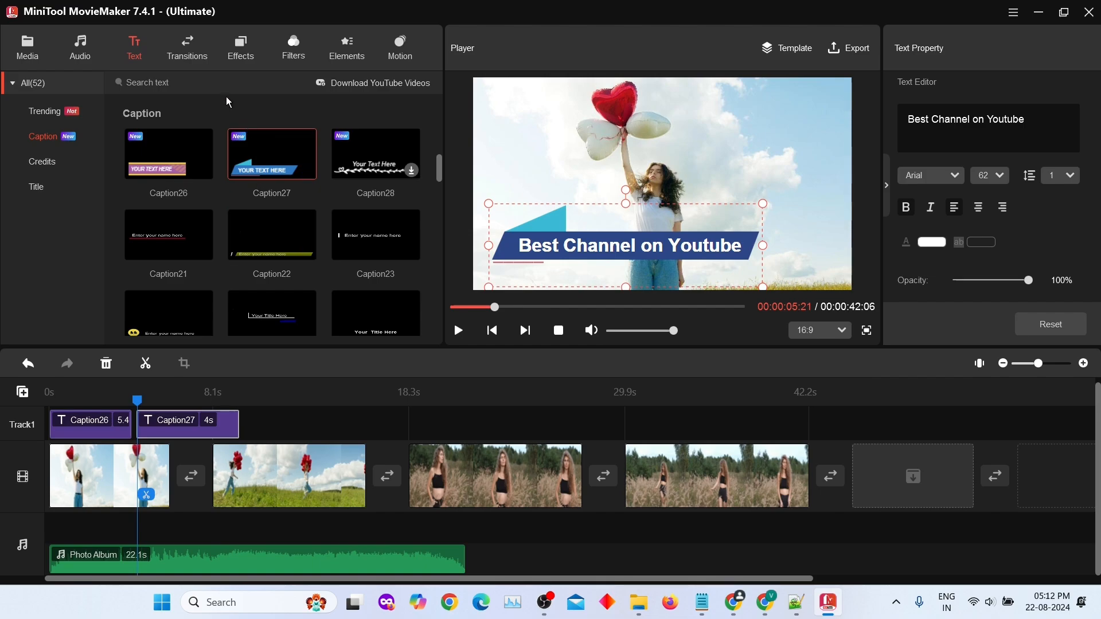
Insert the PageCurl transition between the first and second video clips
{"action": "left_click", "coordinate": [187, 48]}
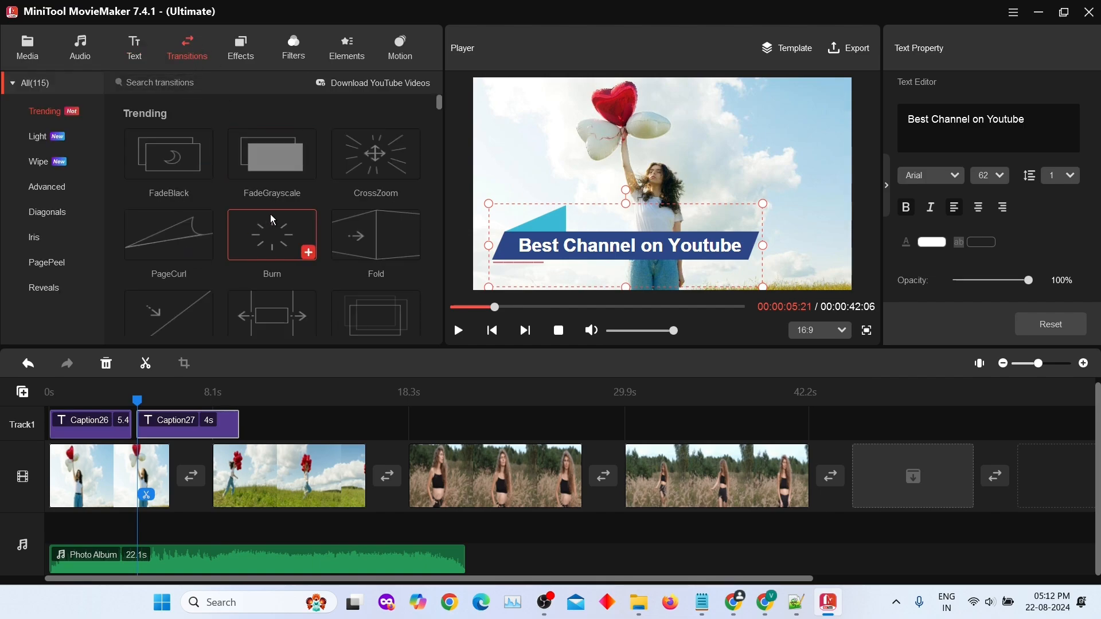
{"action": "scroll", "coordinate": [269, 226], "scroll_direction": "down", "scroll_amount": 3}
{"action": "scroll", "coordinate": [229, 234], "scroll_direction": "up", "scroll_amount": 3}
{"action": "mouse_move", "coordinate": [252, 246]}
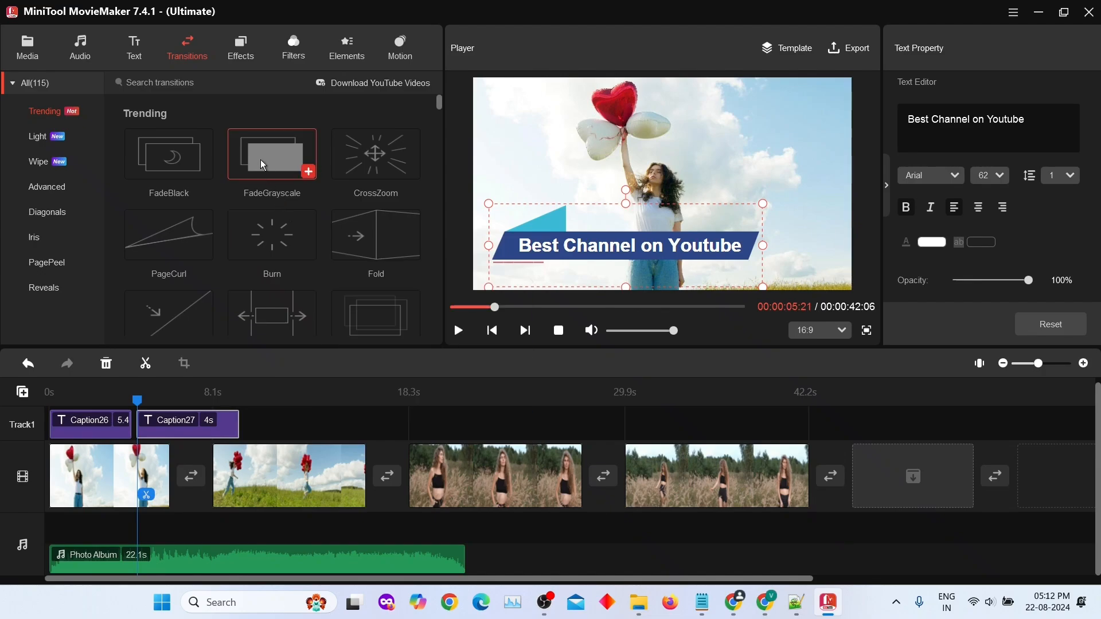
{"action": "mouse_move", "coordinate": [262, 163]}
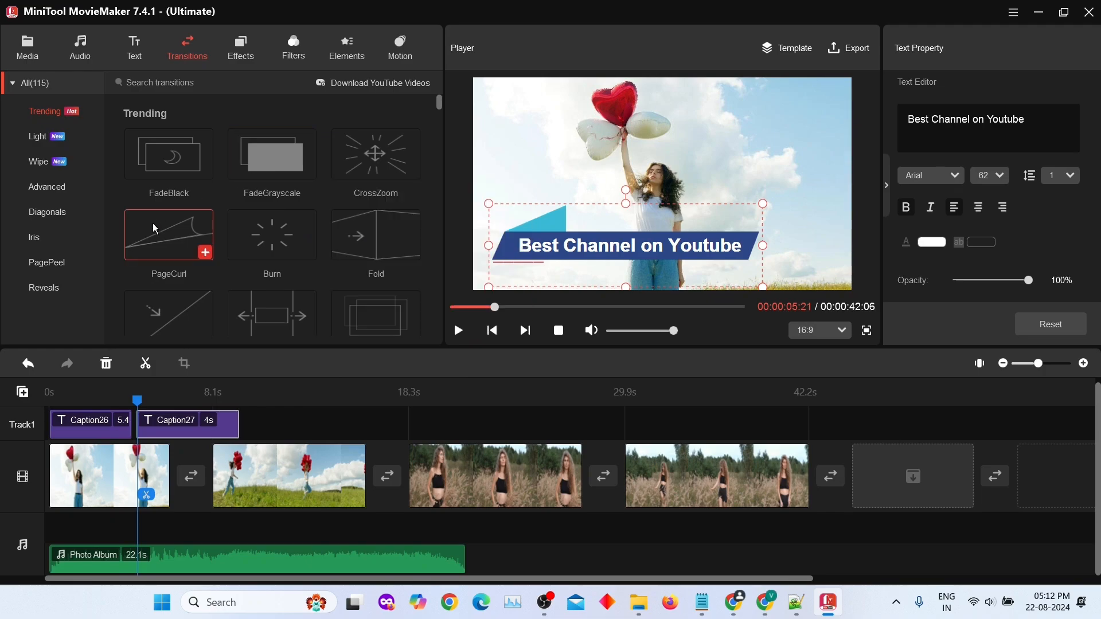
{"action": "mouse_move", "coordinate": [152, 228]}
{"action": "left_click_drag", "start_coordinate": [190, 232], "coordinate": [194, 480]}
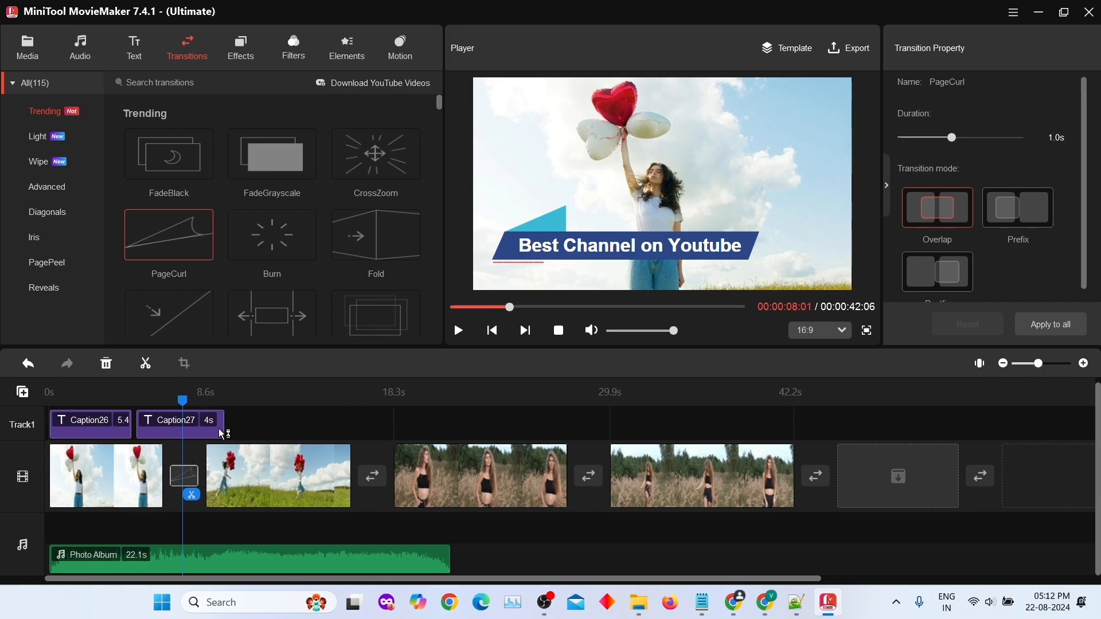
Shorten the second caption to end with the first clip, and play the video to about 15 s
{"action": "left_click_drag", "start_coordinate": [222, 434], "coordinate": [165, 434]}
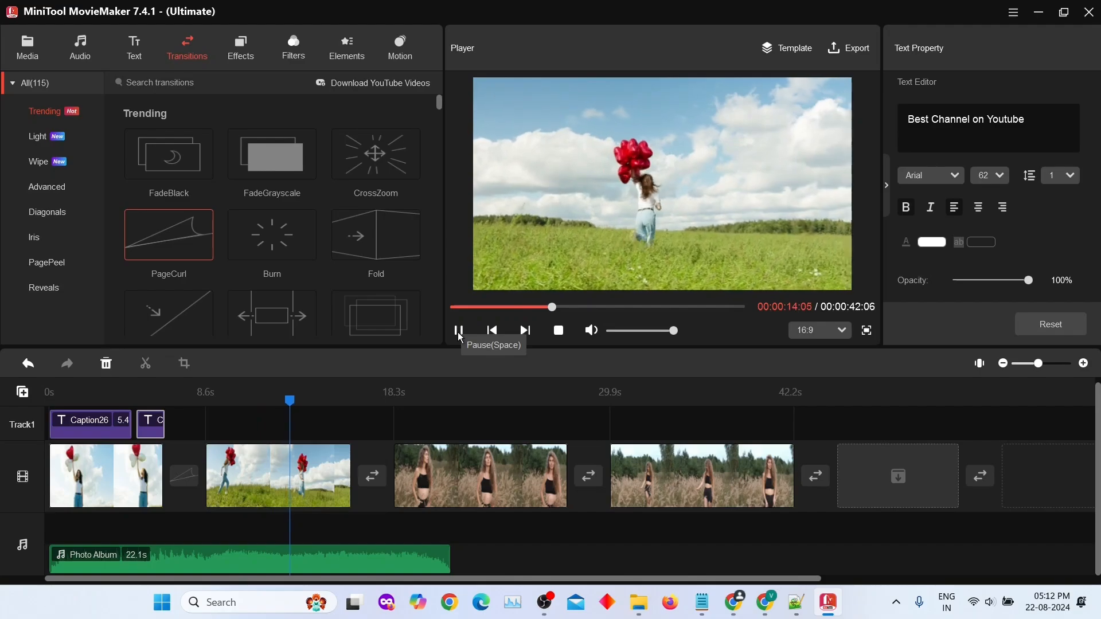
{"action": "left_click", "coordinate": [458, 331]}
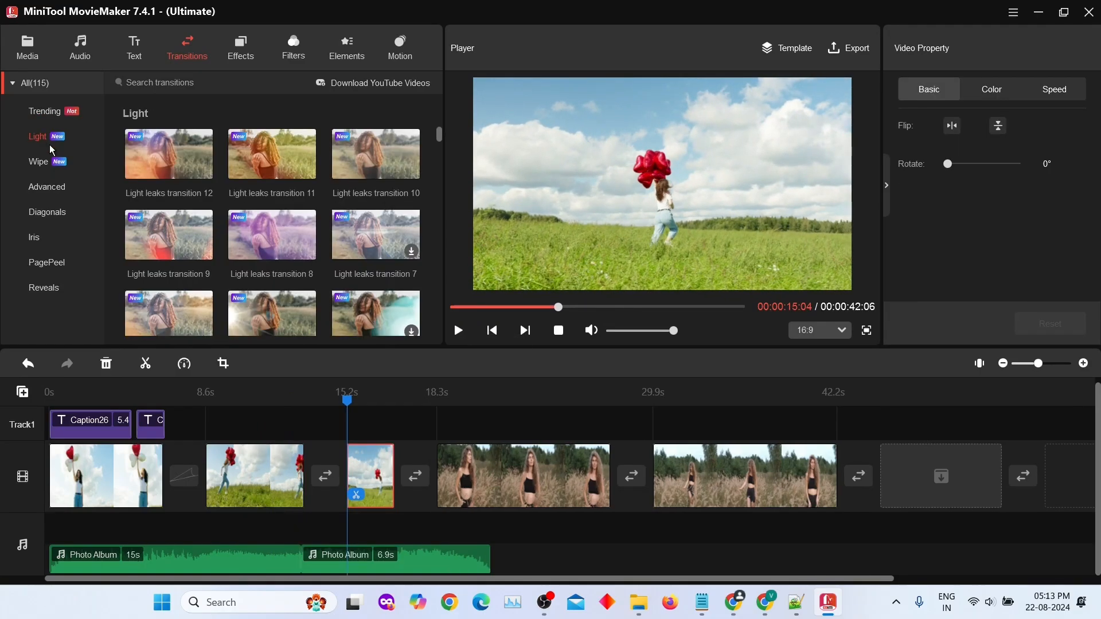
Insert the Light leaks transition 11 between the two parts of the split second clip, and play the video from about 12 s
{"action": "mouse_move", "coordinate": [174, 167]}
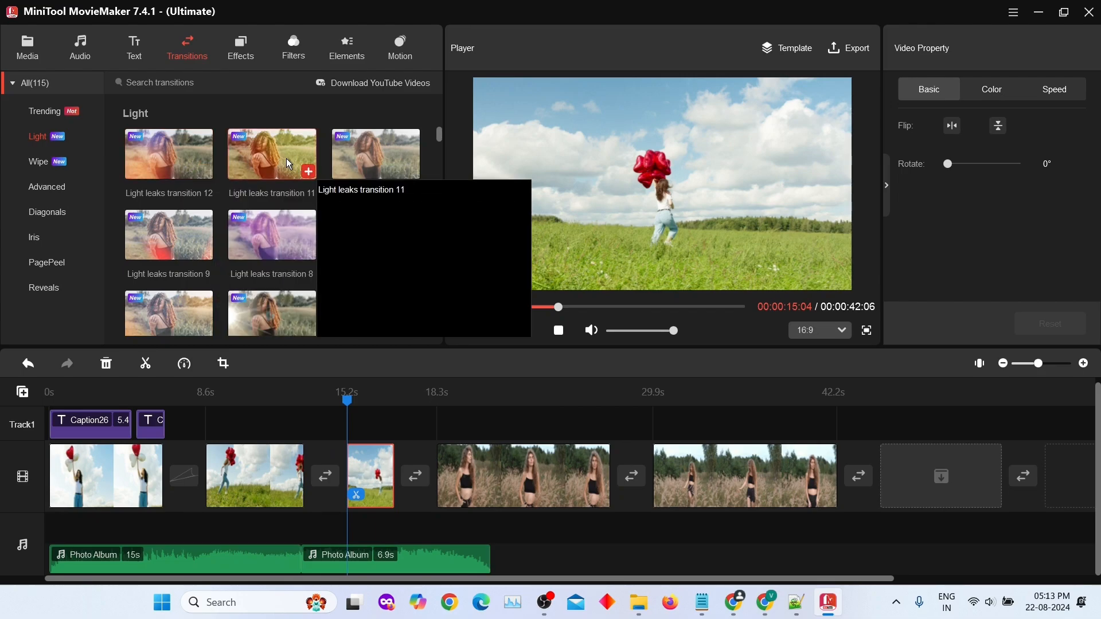
{"action": "left_click_drag", "start_coordinate": [289, 165], "coordinate": [355, 487]}
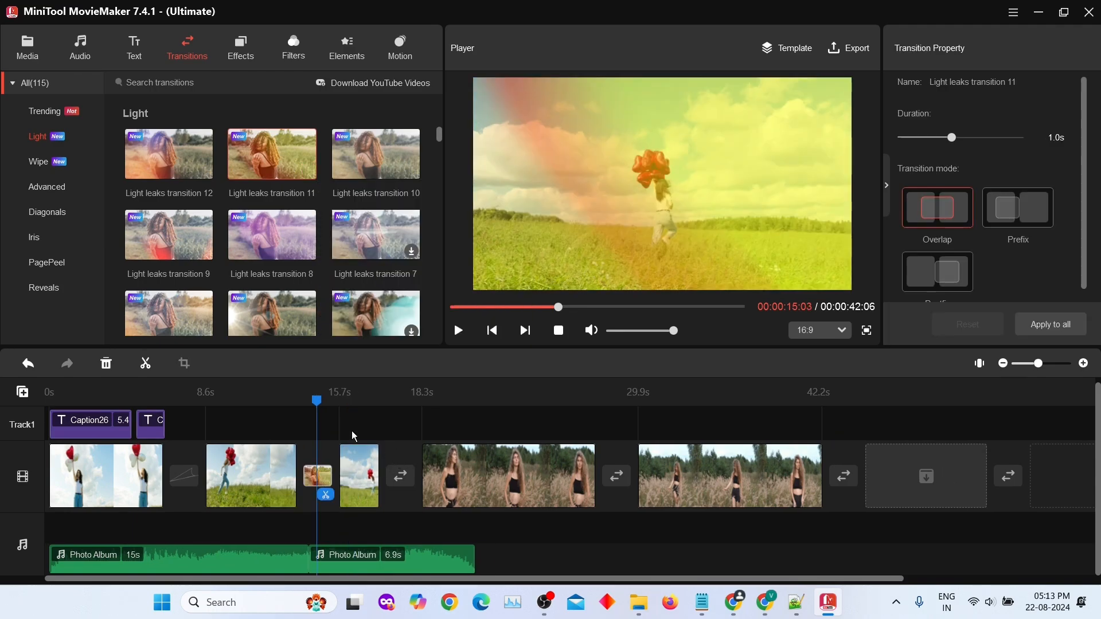
{"action": "left_click_drag", "start_coordinate": [320, 405], "coordinate": [270, 401]}
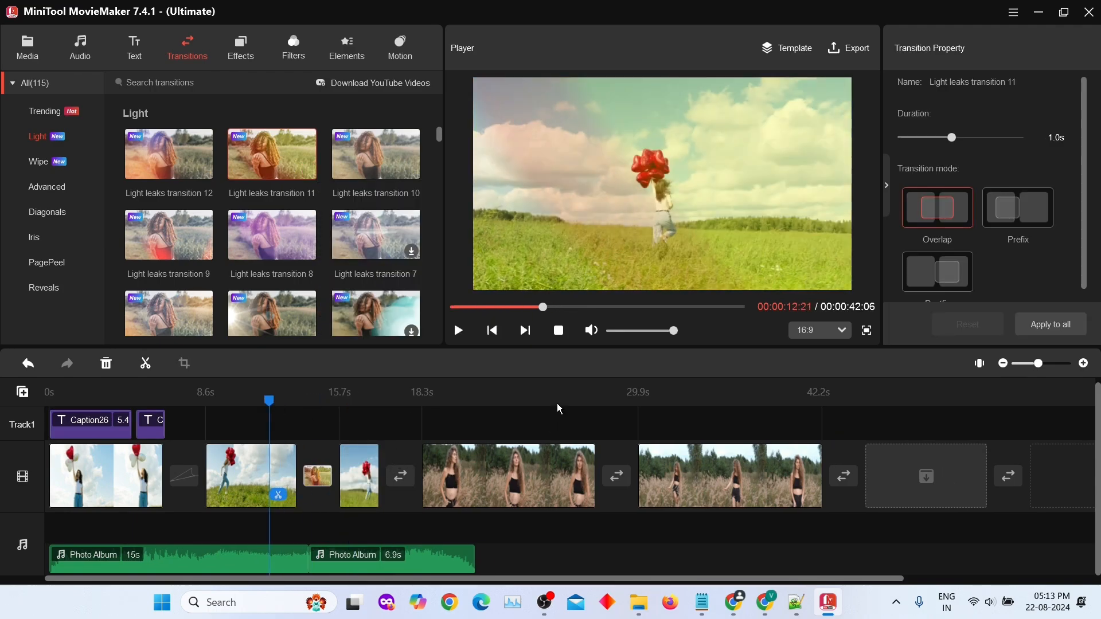
{"action": "left_click", "coordinate": [457, 328]}
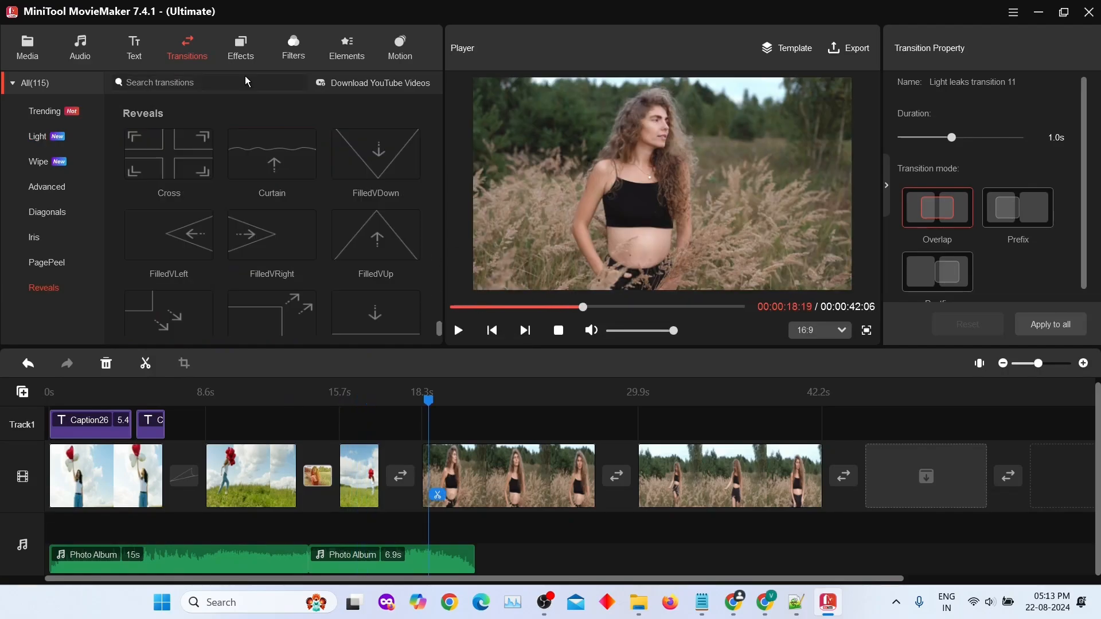
Apply the Black out and Sparkle overlay effects to the clip starting at 18.3 s, and play it to about 24 s
{"action": "left_click", "coordinate": [238, 50]}
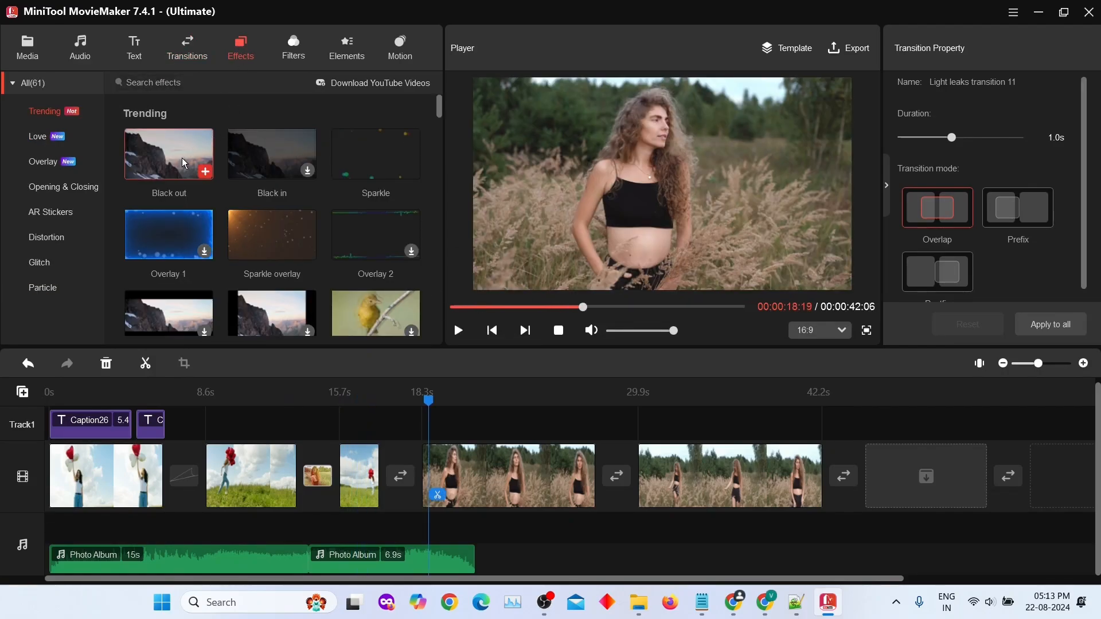
{"action": "mouse_move", "coordinate": [182, 159]}
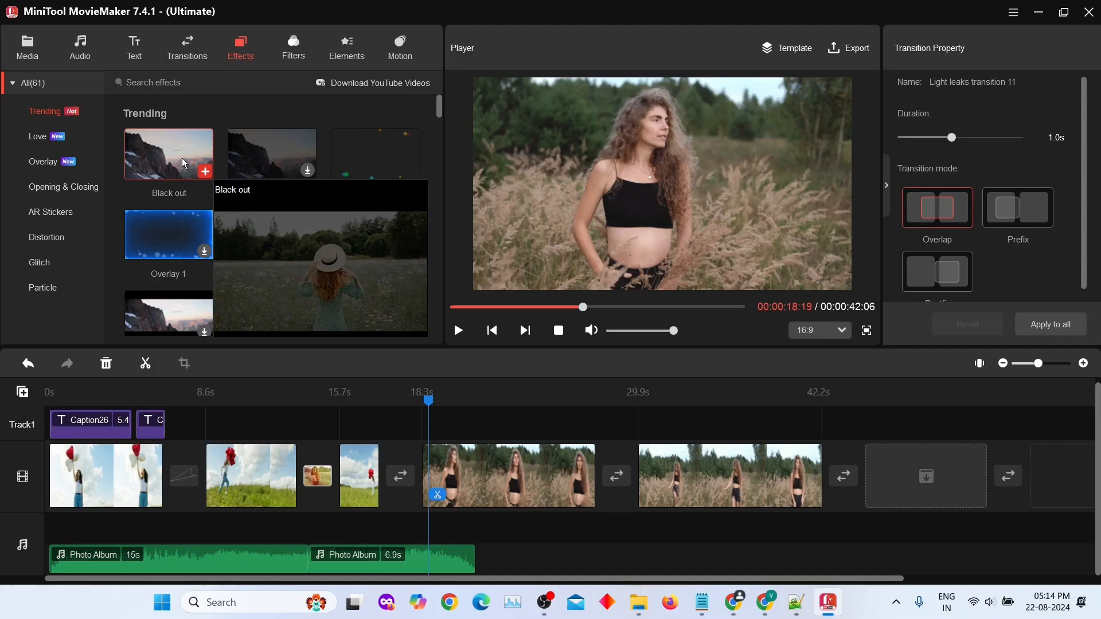
{"action": "left_click_drag", "start_coordinate": [181, 157], "coordinate": [451, 476]}
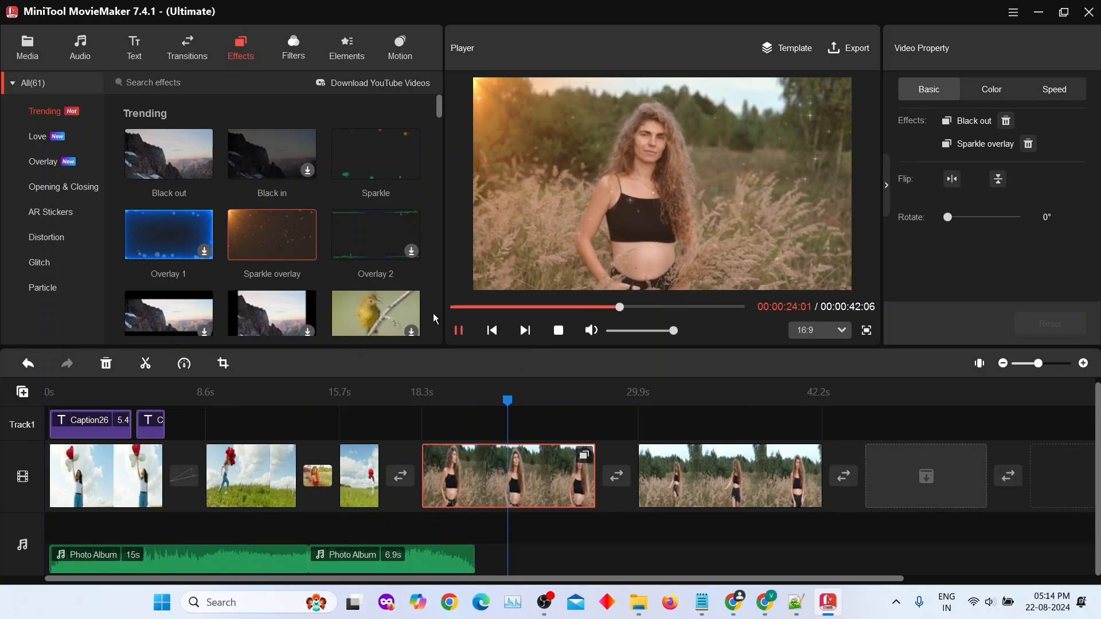
{"action": "scroll", "coordinate": [336, 235], "scroll_direction": "down", "scroll_amount": 1}
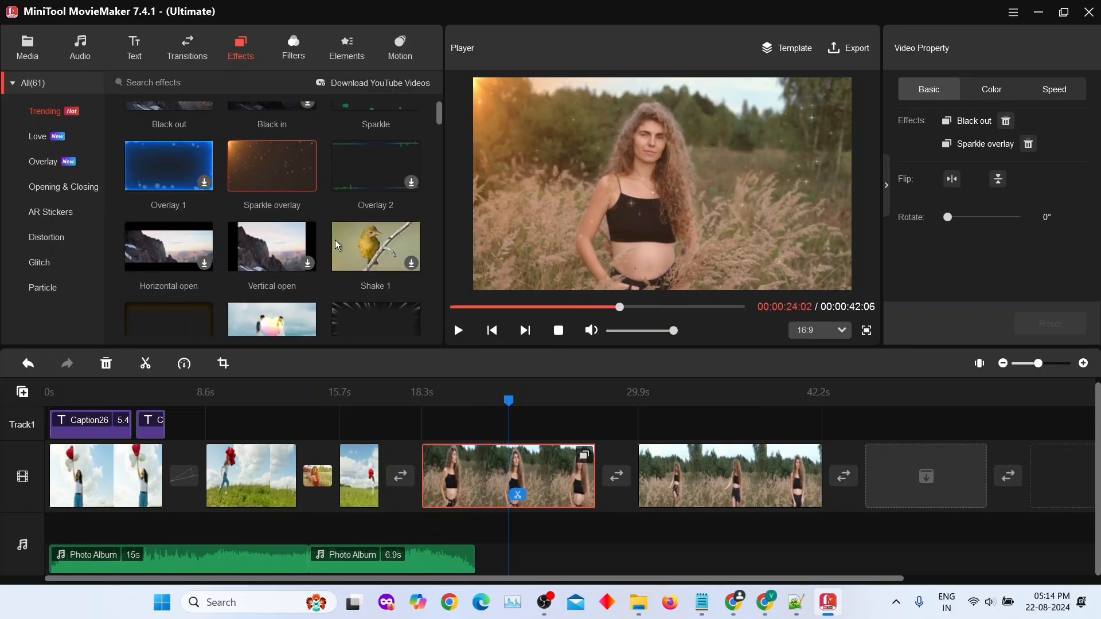
Apply the Cool 1 filter to the last video clip and play it from its start to about 36 s
{"action": "left_click", "coordinate": [299, 49]}
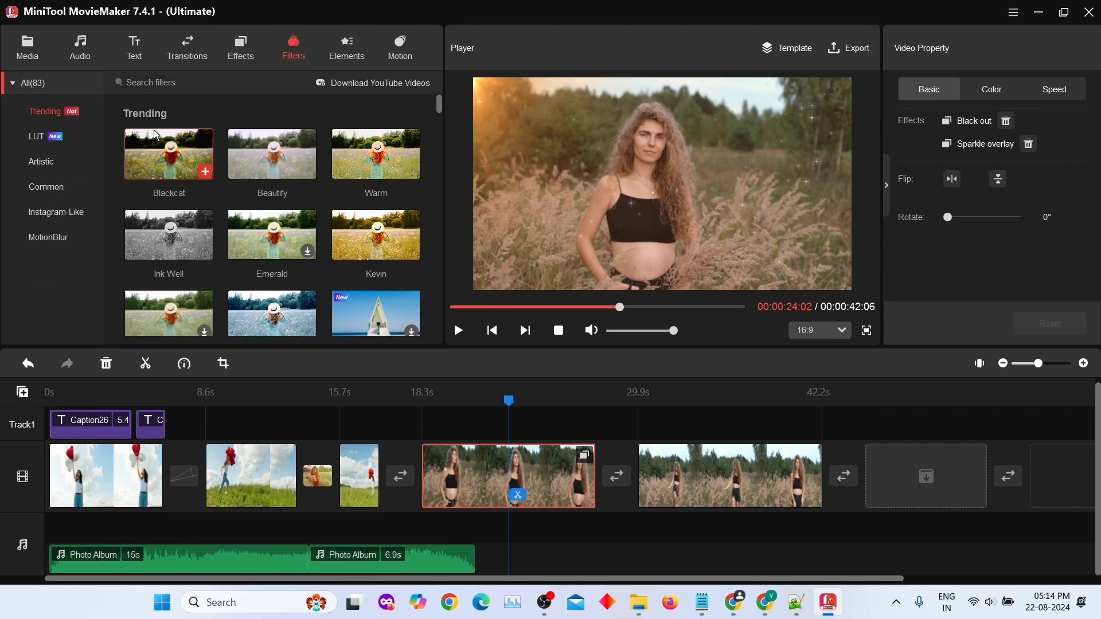
{"action": "scroll", "coordinate": [363, 233], "scroll_direction": "down", "scroll_amount": 3}
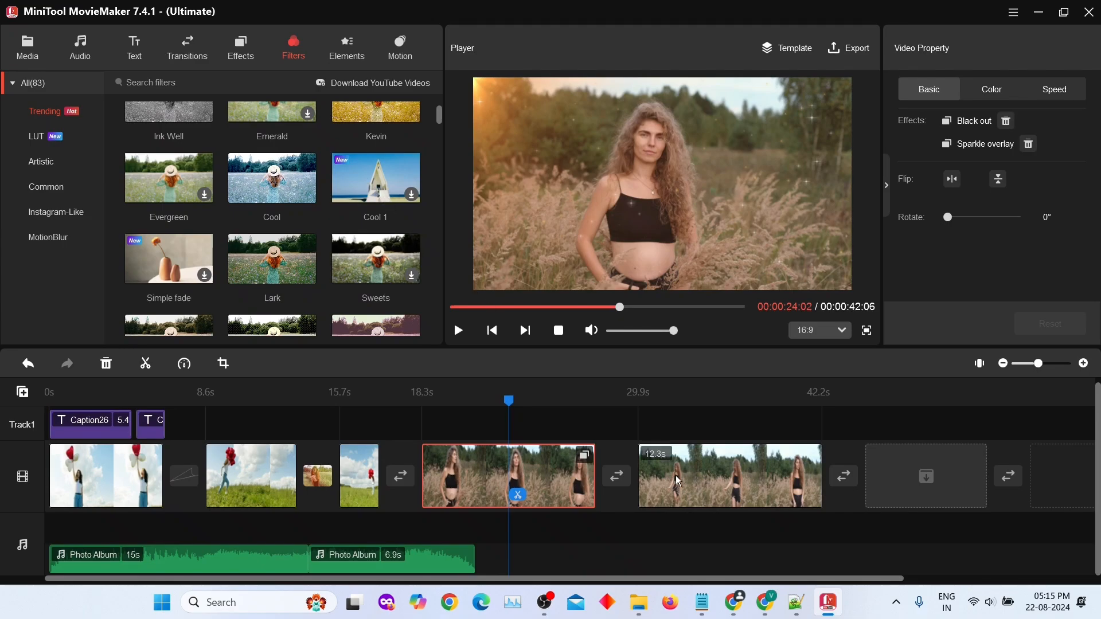
{"action": "left_click", "coordinate": [660, 480]}
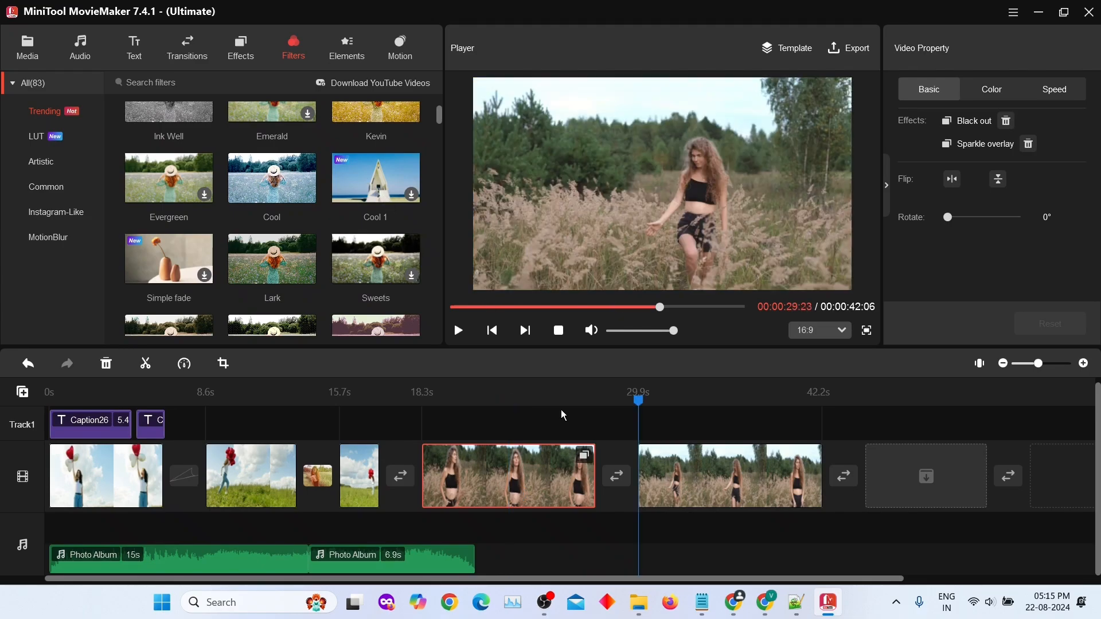
{"action": "left_click", "coordinate": [413, 197]}
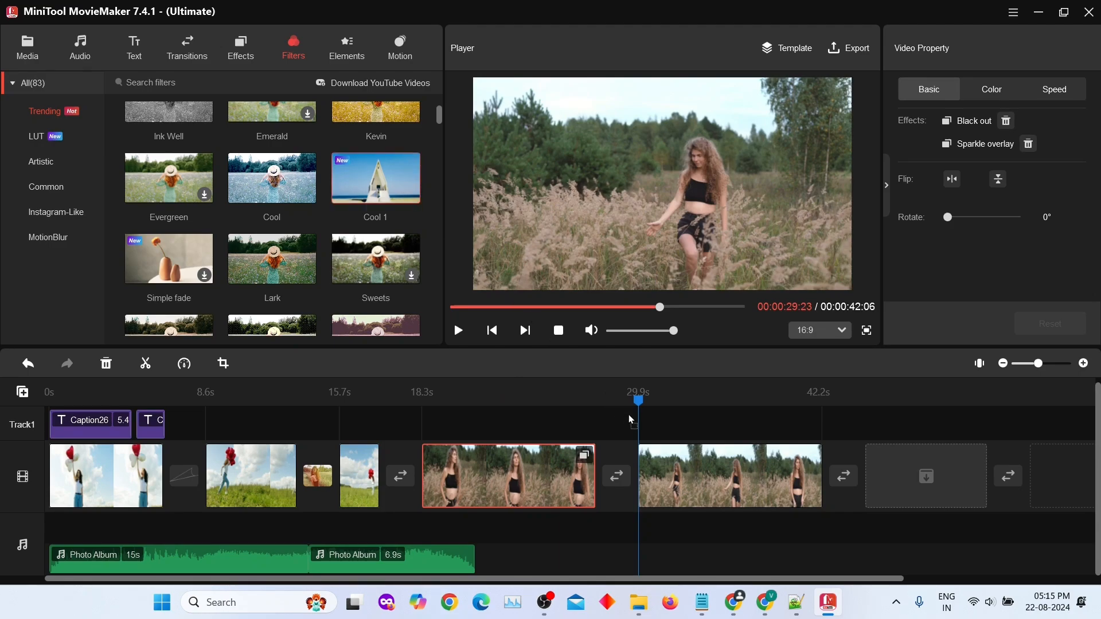
{"action": "left_click_drag", "start_coordinate": [688, 475], "coordinate": [688, 474]}
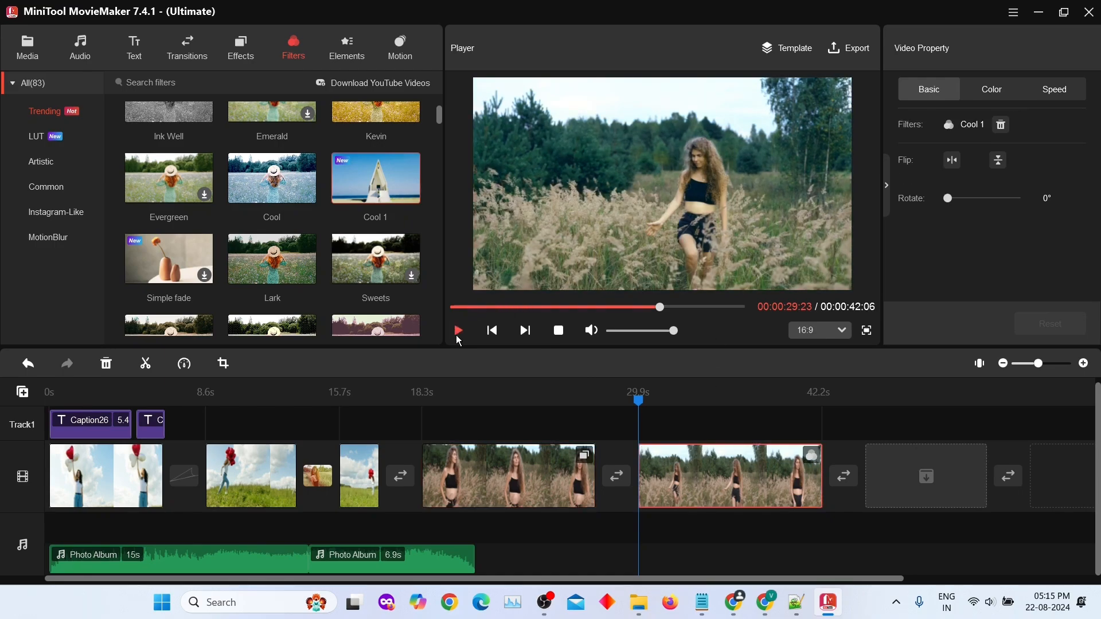
{"action": "left_click", "coordinate": [458, 337]}
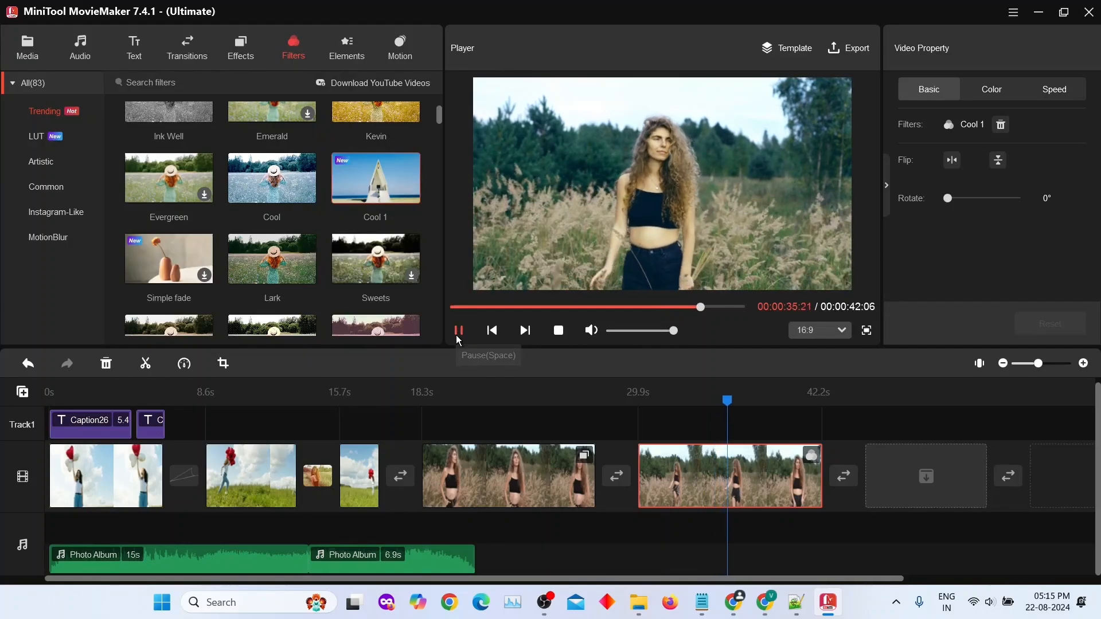
{"action": "left_click", "coordinate": [458, 336]}
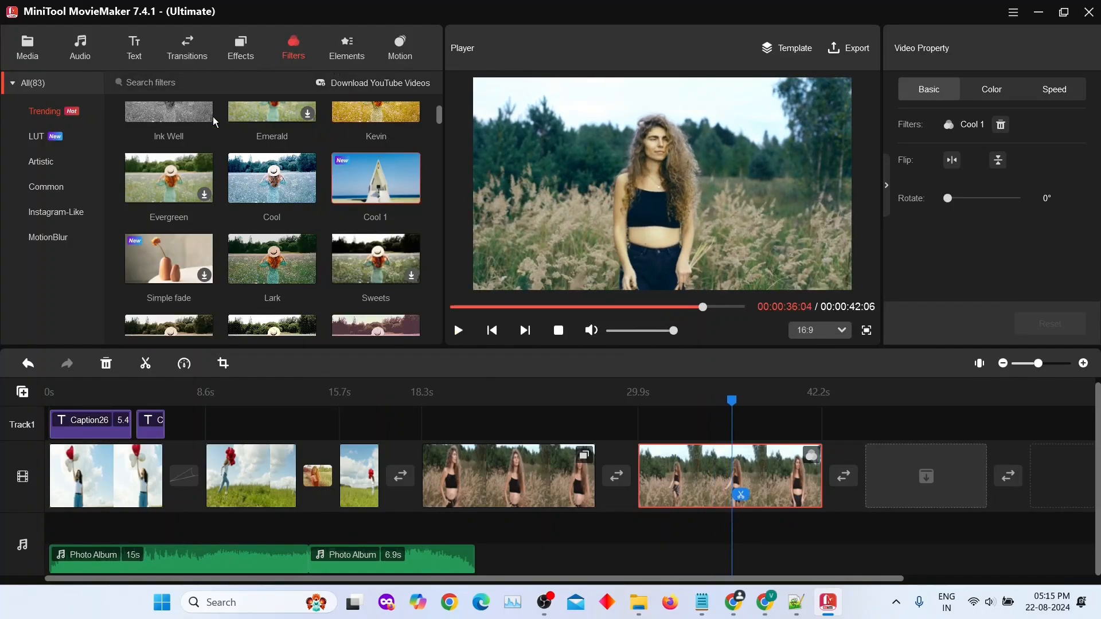
{"action": "left_click", "coordinate": [35, 138]}
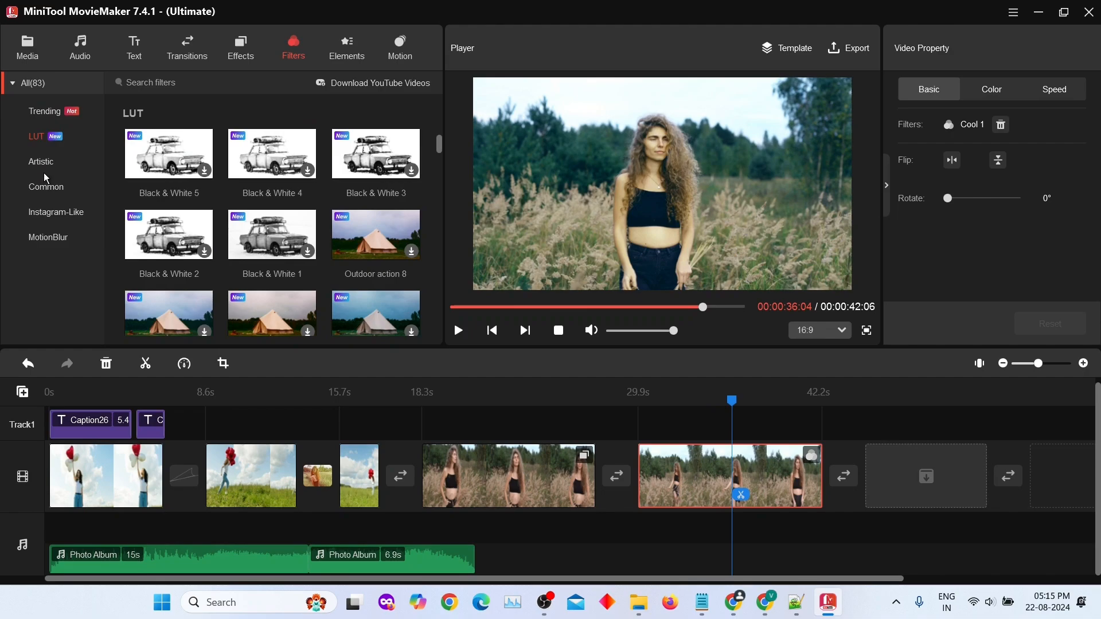
{"action": "left_click", "coordinate": [41, 163]}
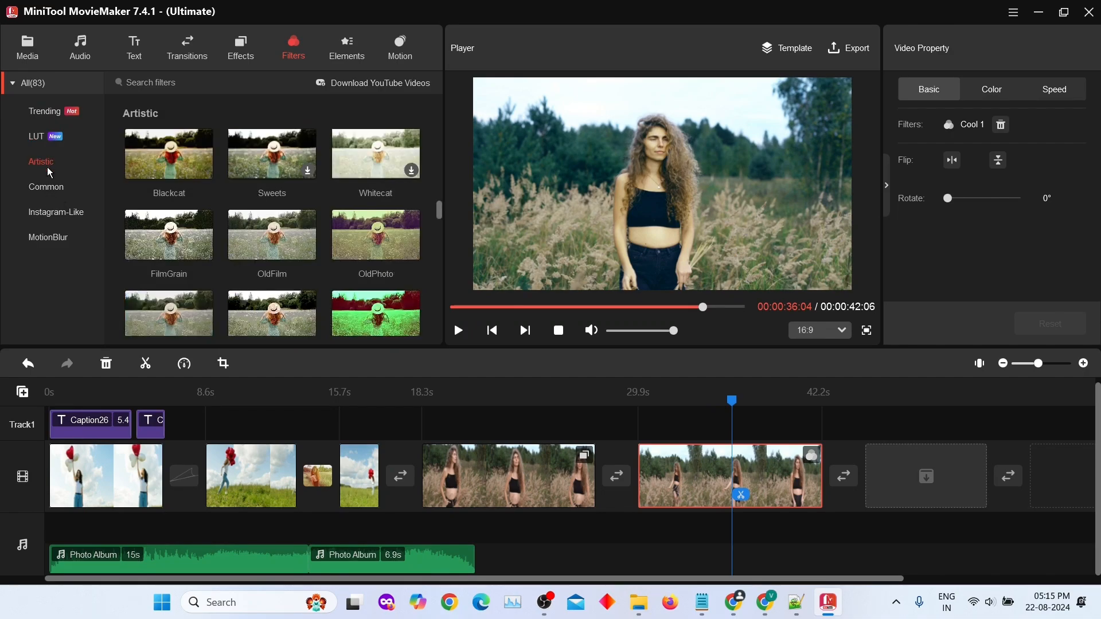
{"action": "left_click", "coordinate": [49, 190]}
{"action": "left_click", "coordinate": [54, 216]}
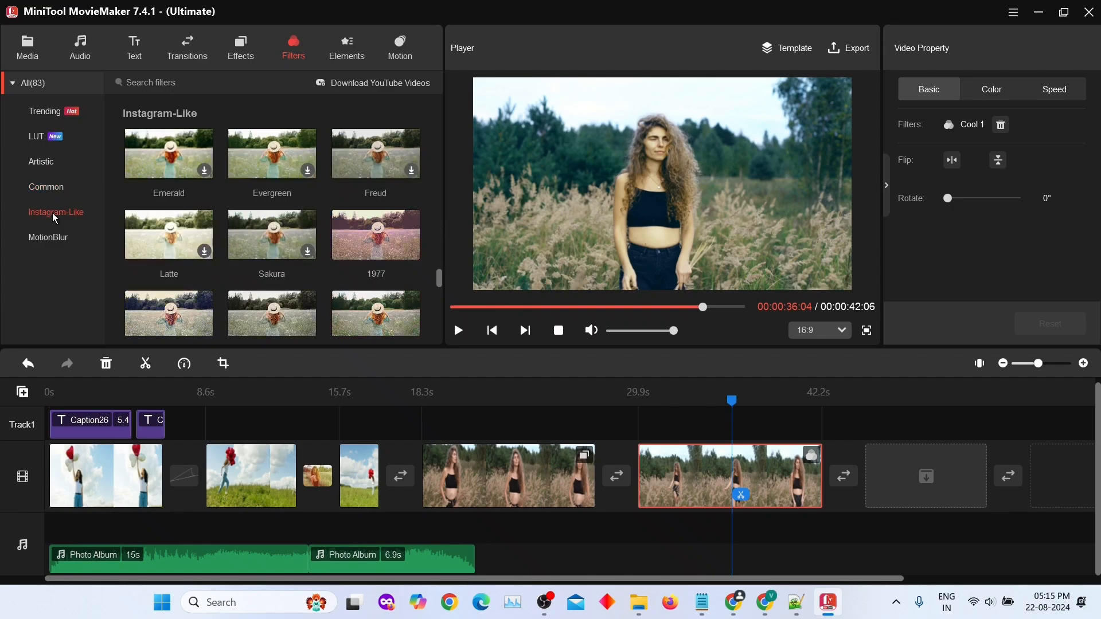
Add the Subscribe 2 element at about 36 s, place it in the lower-left corner of the picture, and preview its animation
{"action": "left_click", "coordinate": [350, 46]}
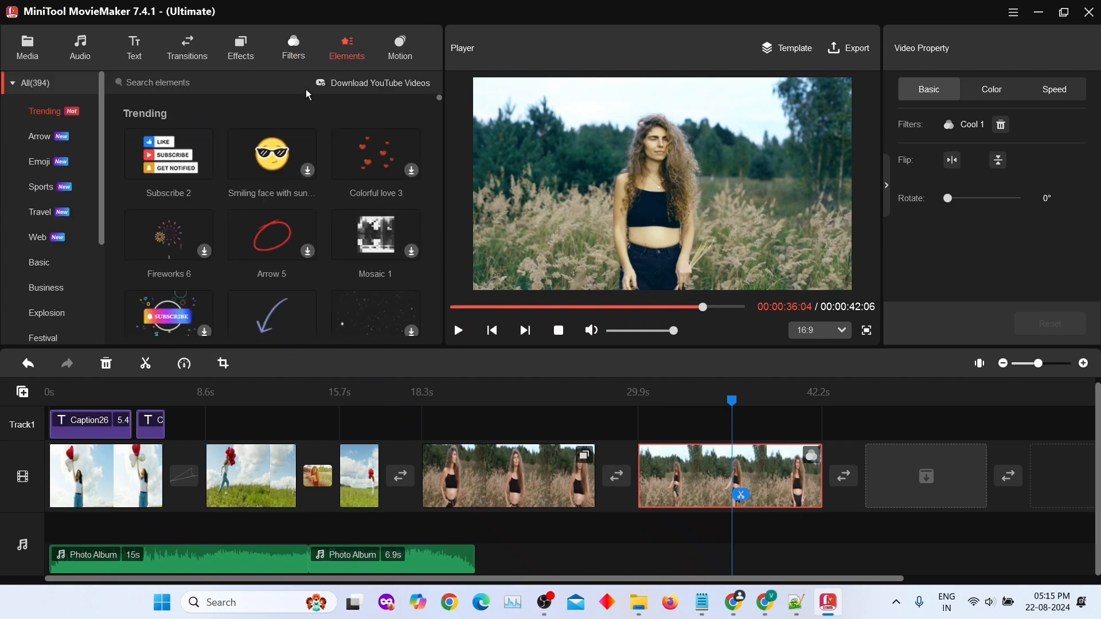
{"action": "mouse_move", "coordinate": [195, 168]}
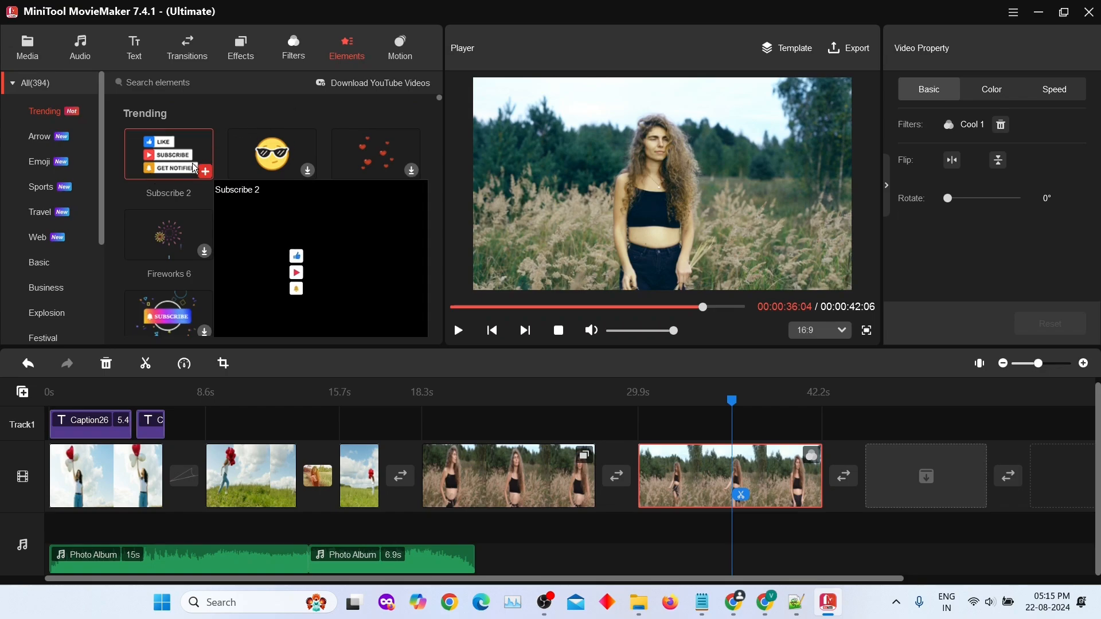
{"action": "left_click", "coordinate": [204, 173]}
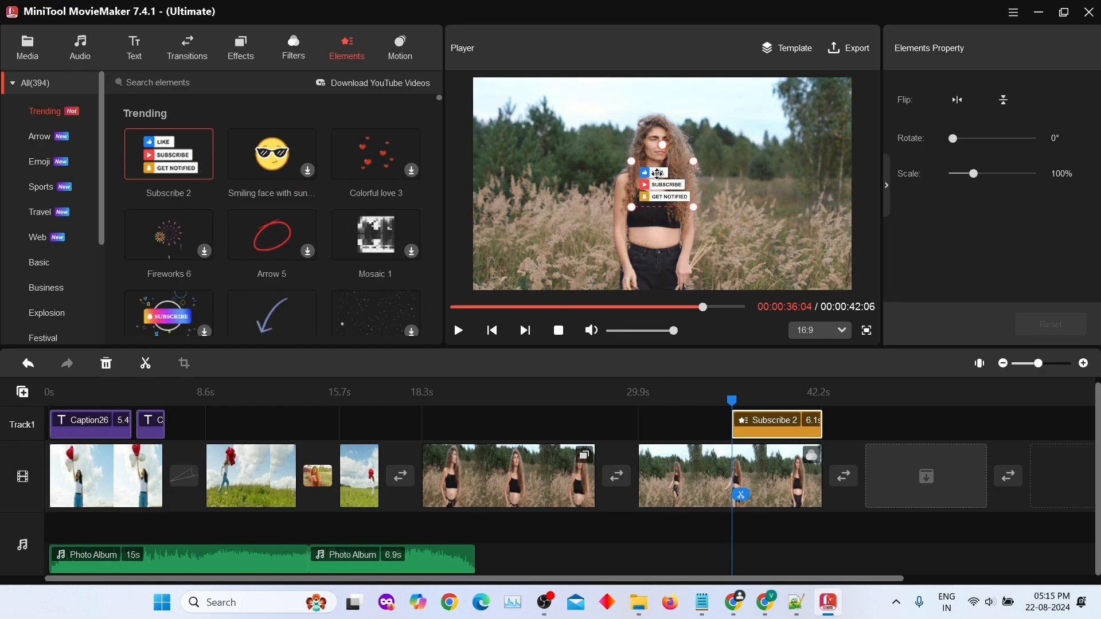
{"action": "left_click_drag", "start_coordinate": [657, 173], "coordinate": [510, 260]}
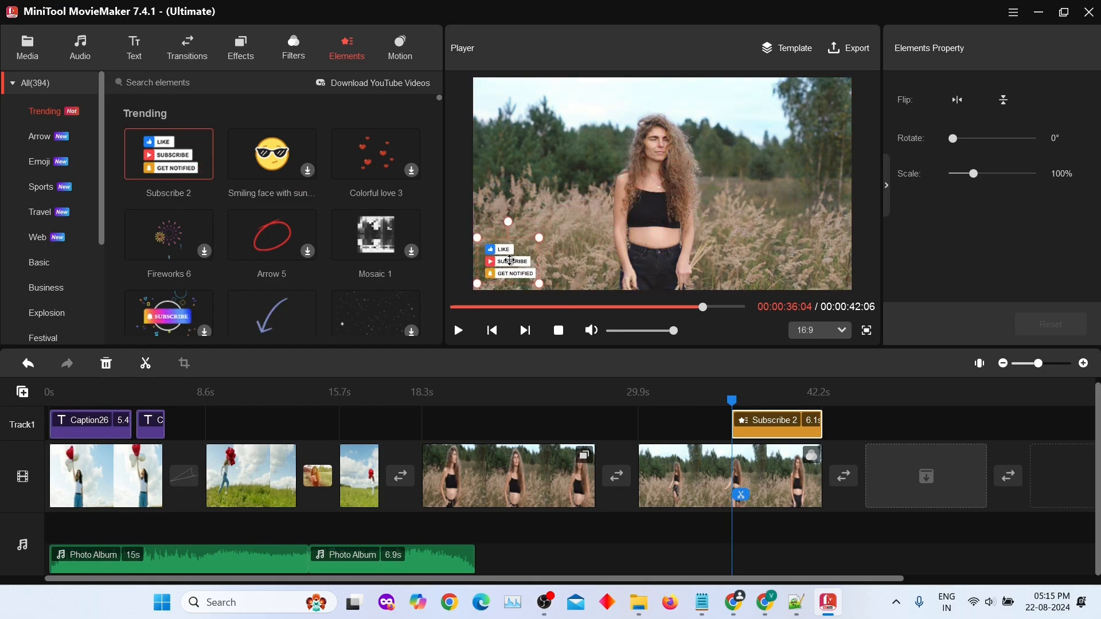
{"action": "left_click", "coordinate": [459, 330]}
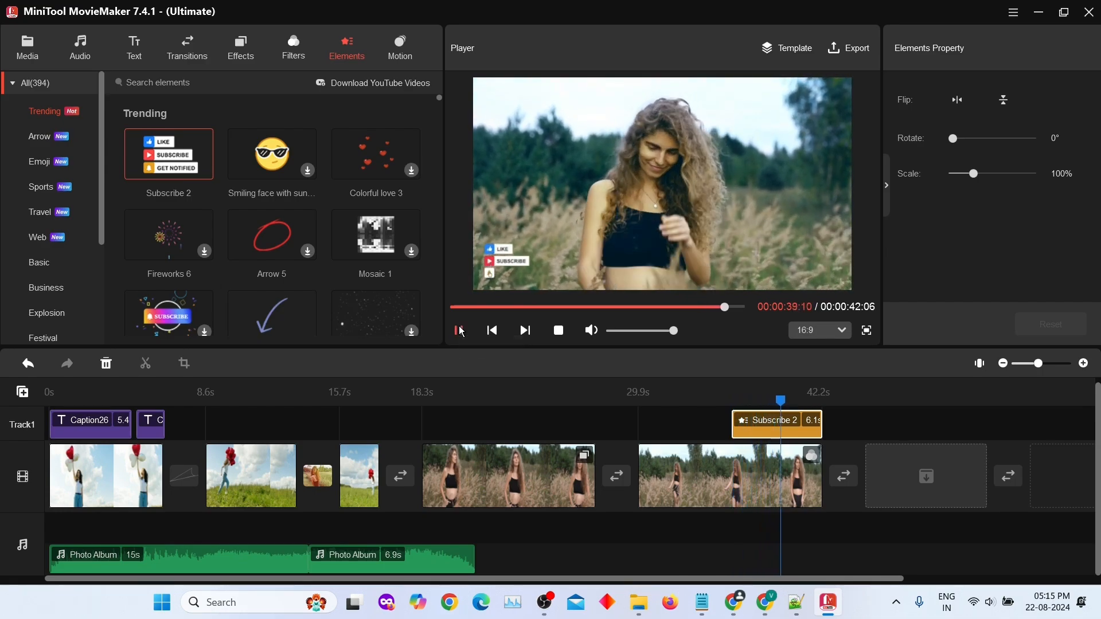
{"action": "left_click", "coordinate": [459, 330]}
Enlarge the Subscribe 2 element to about 210% and play the video from just before the element starts
{"action": "left_click", "coordinate": [504, 252]}
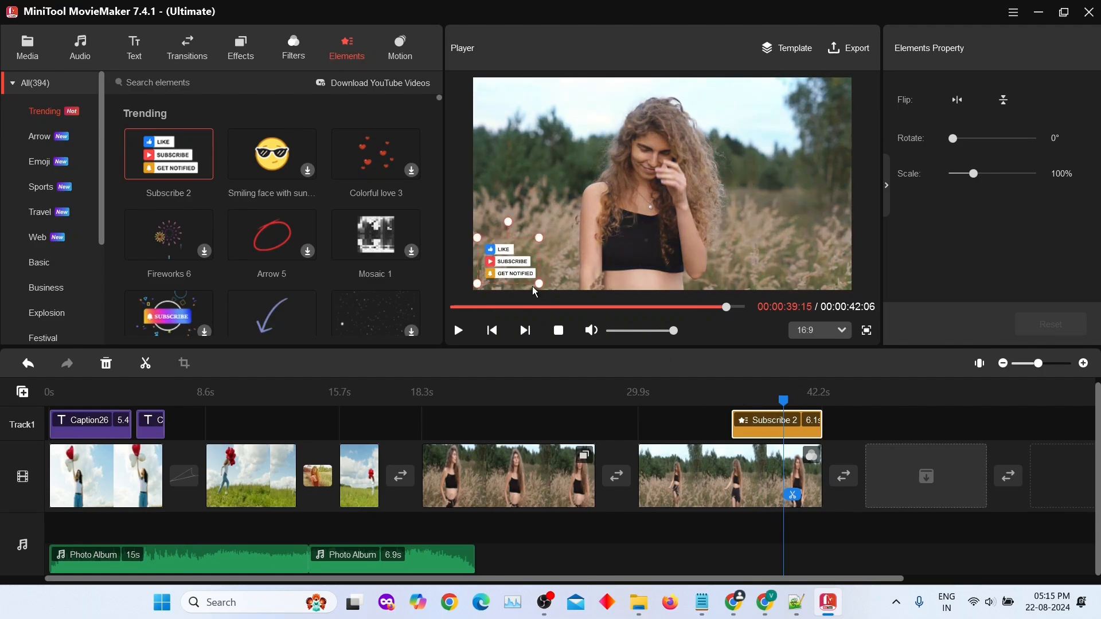
{"action": "left_click_drag", "start_coordinate": [541, 237], "coordinate": [608, 185]}
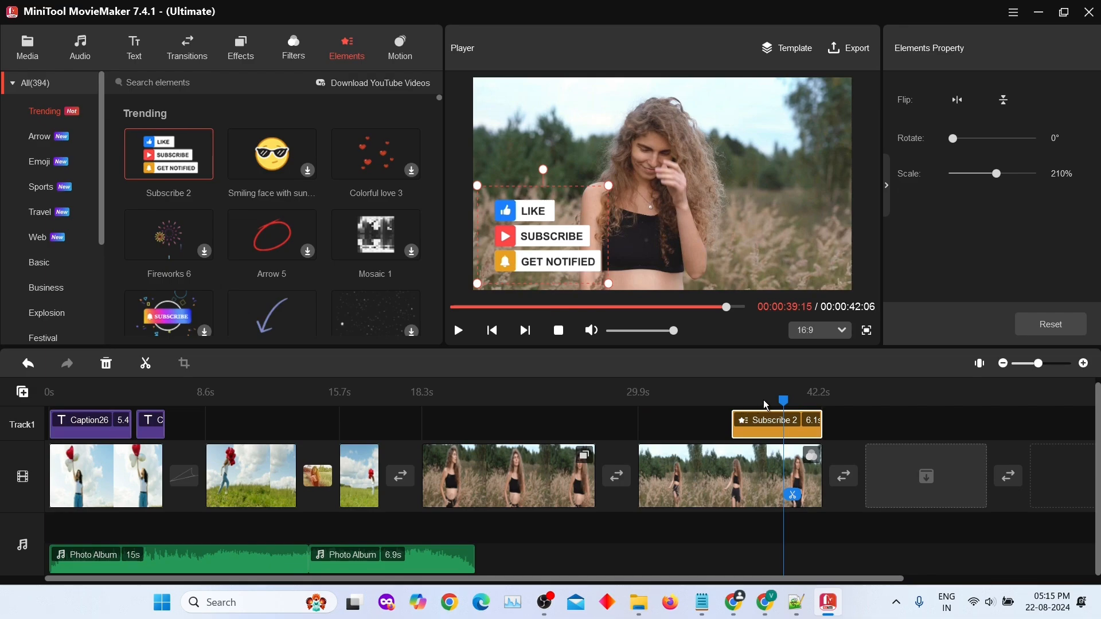
{"action": "left_click_drag", "start_coordinate": [766, 405], "coordinate": [734, 404]}
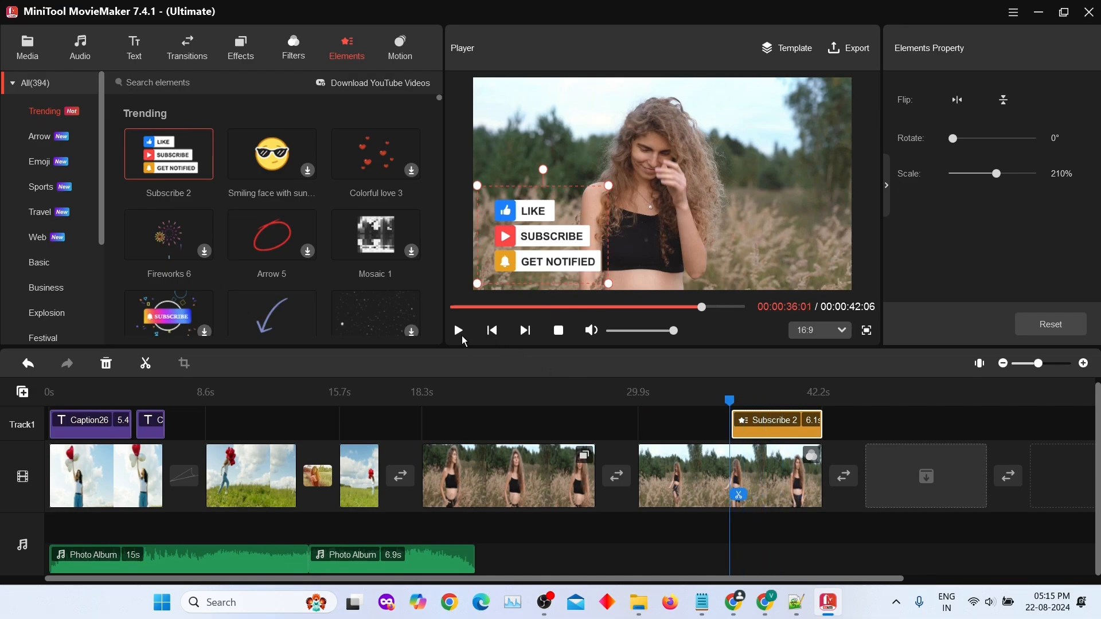
{"action": "left_click", "coordinate": [460, 332]}
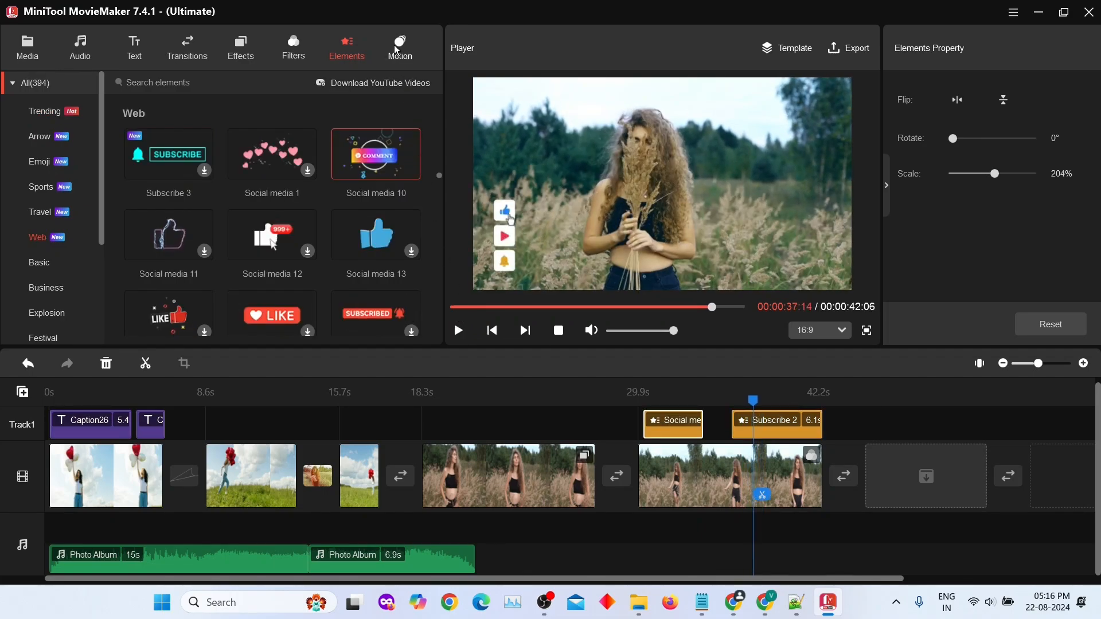
Apply the Zoom in center and rotate motion to the clip starting at 18.3 s, and play it to about 25 s
{"action": "left_click", "coordinate": [396, 46]}
{"action": "mouse_move", "coordinate": [190, 174]}
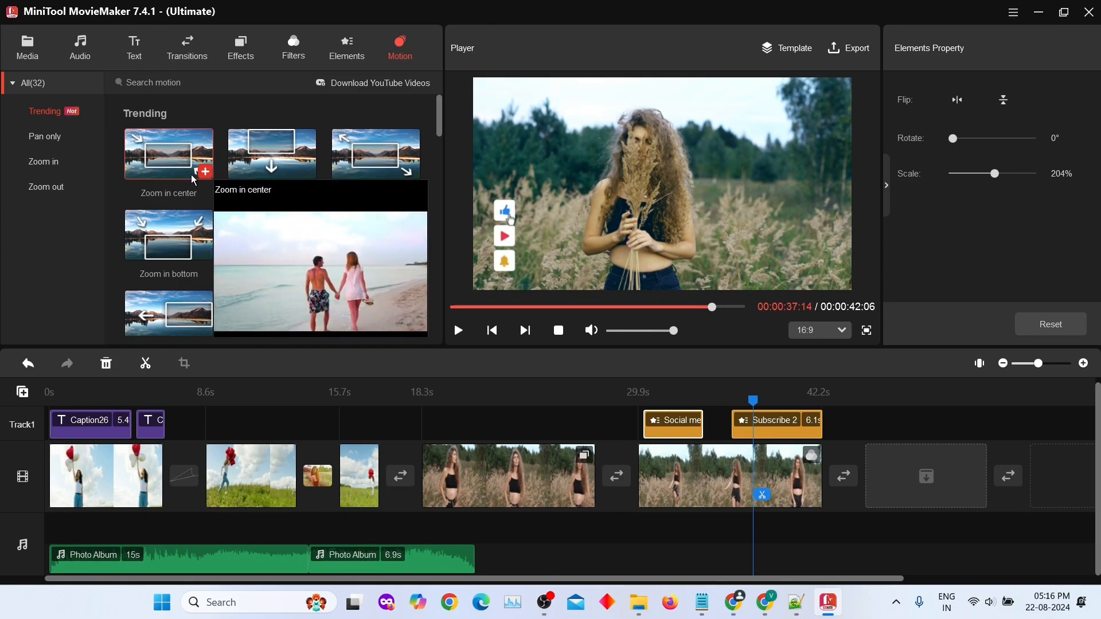
{"action": "mouse_move", "coordinate": [293, 169]}
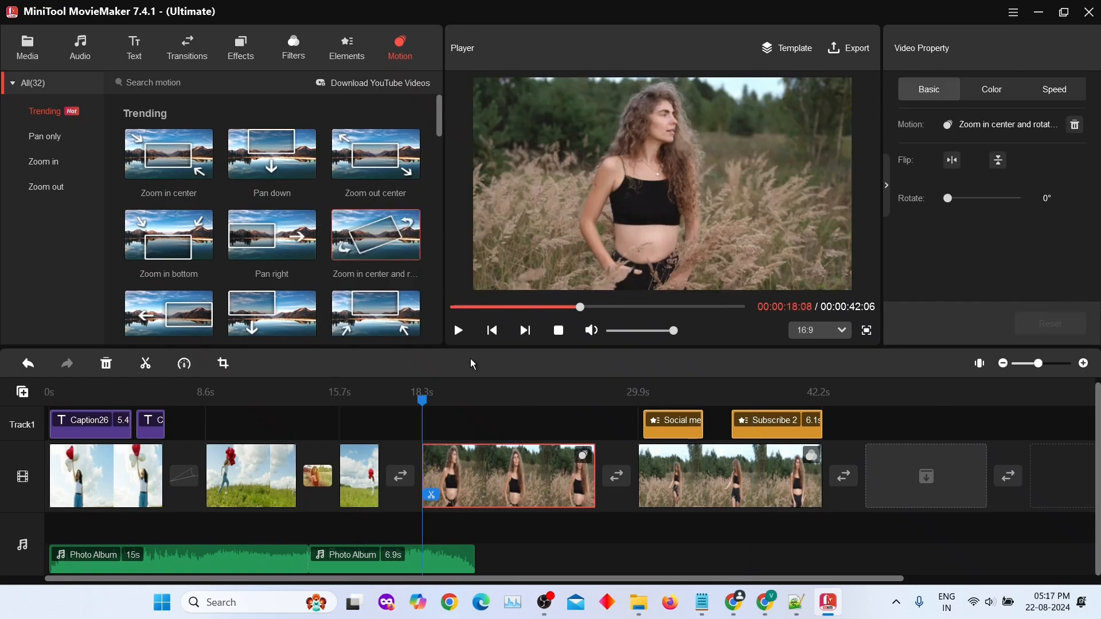
{"action": "left_click", "coordinate": [458, 331]}
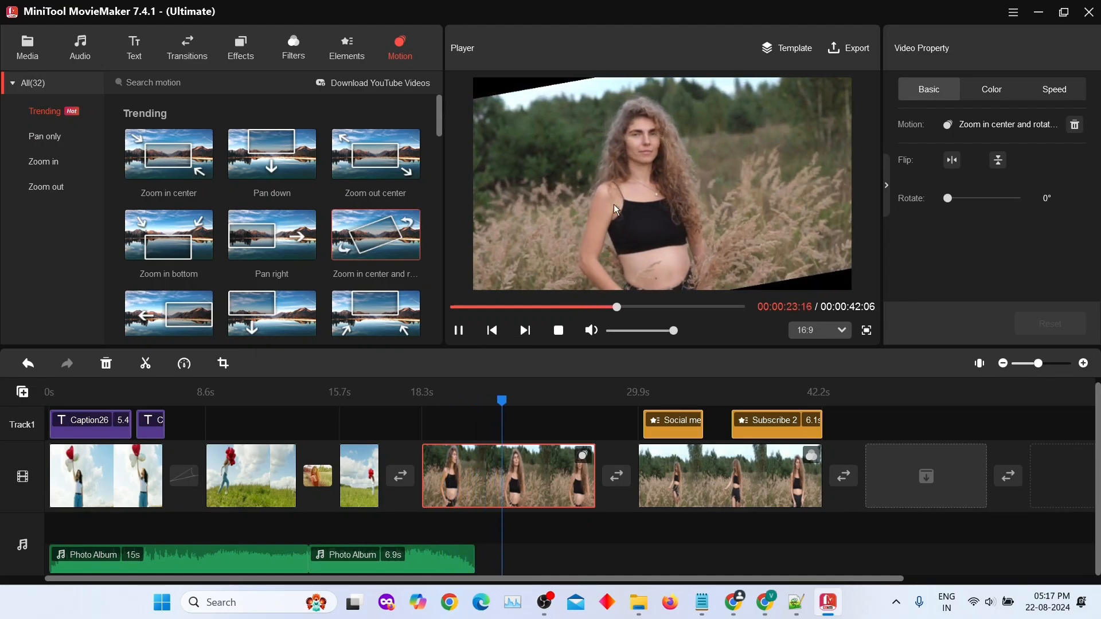
{"action": "left_click", "coordinate": [456, 331]}
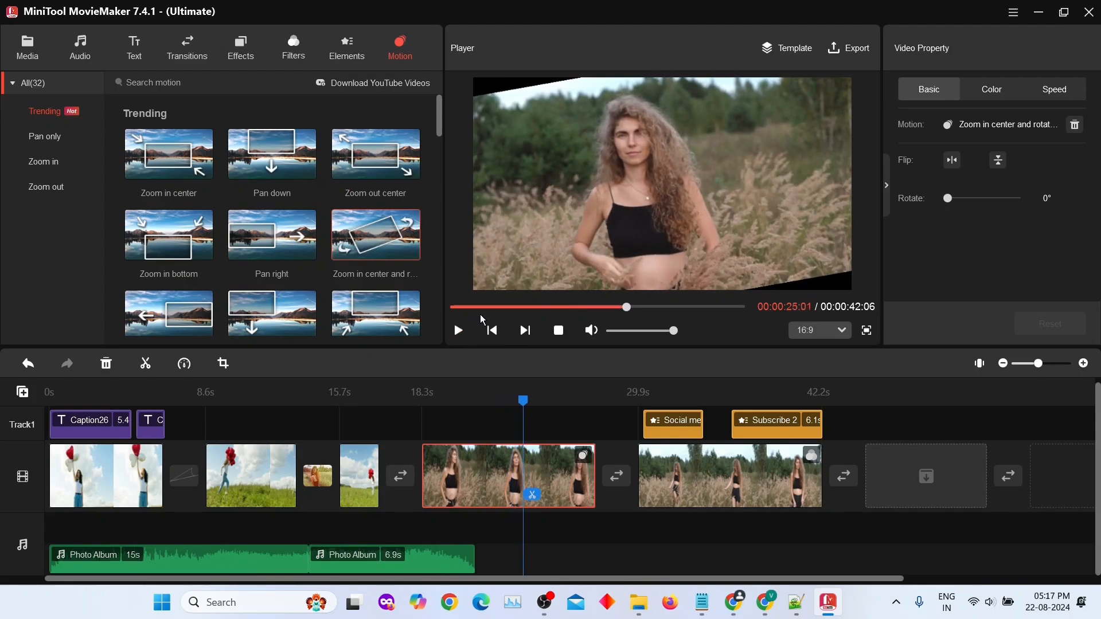
Open the video's export settings and check the output folder for the movie file without changing it
{"action": "left_click", "coordinate": [850, 50]}
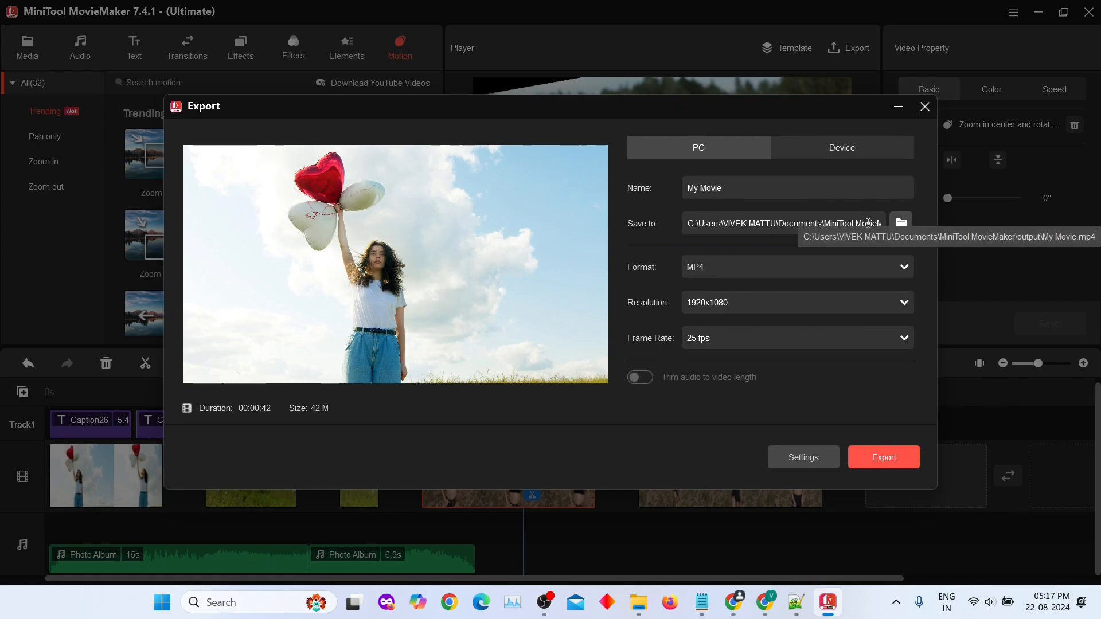
{"action": "left_click", "coordinate": [898, 230]}
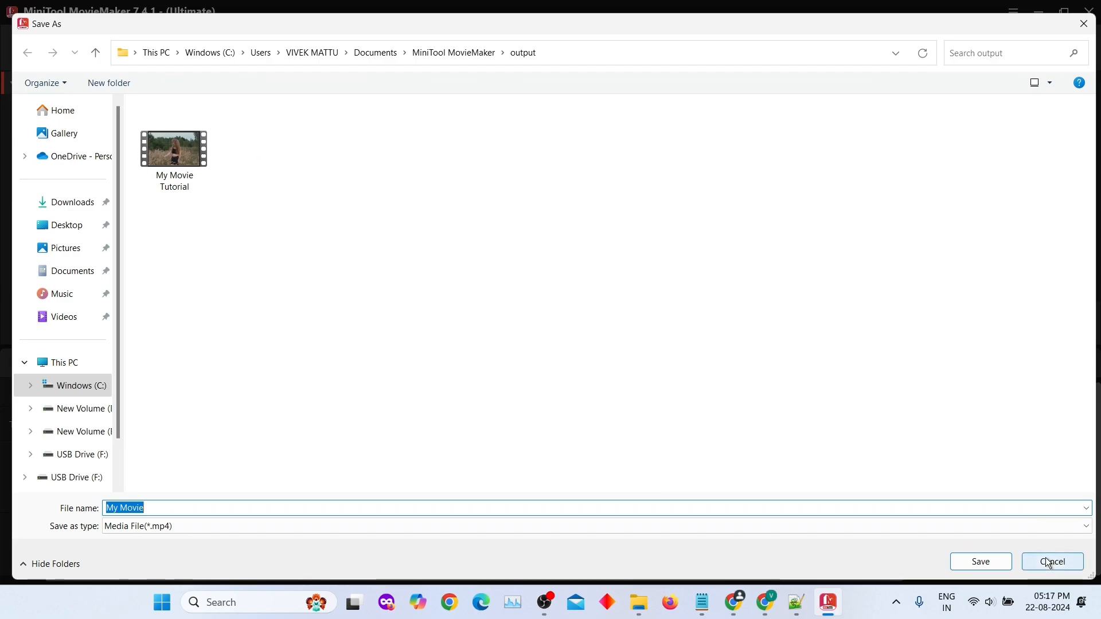
{"action": "left_click", "coordinate": [1045, 559]}
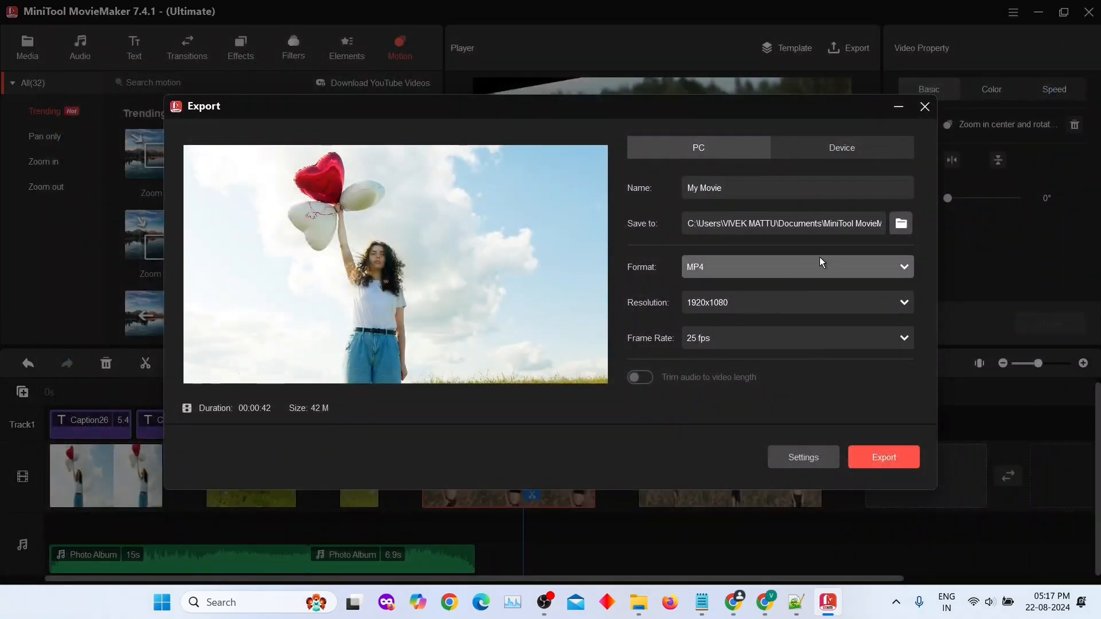
Review the format, resolution and frame rate options, and export My Movie as MP4 at 1920x1080 and 25 fps
{"action": "left_click", "coordinate": [820, 264]}
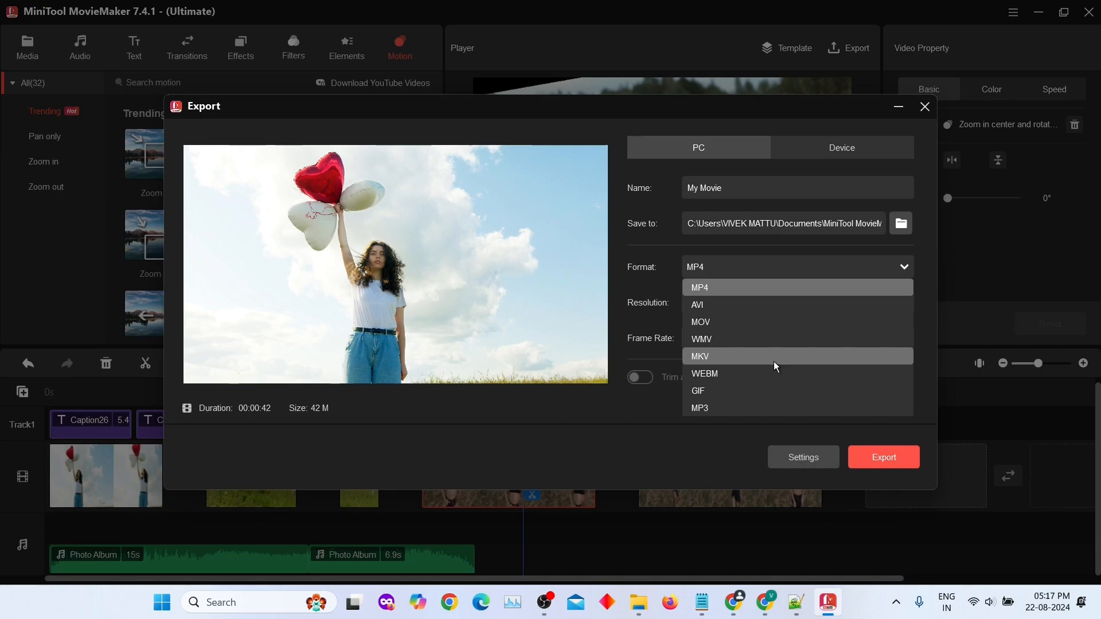
{"action": "left_click", "coordinate": [744, 436]}
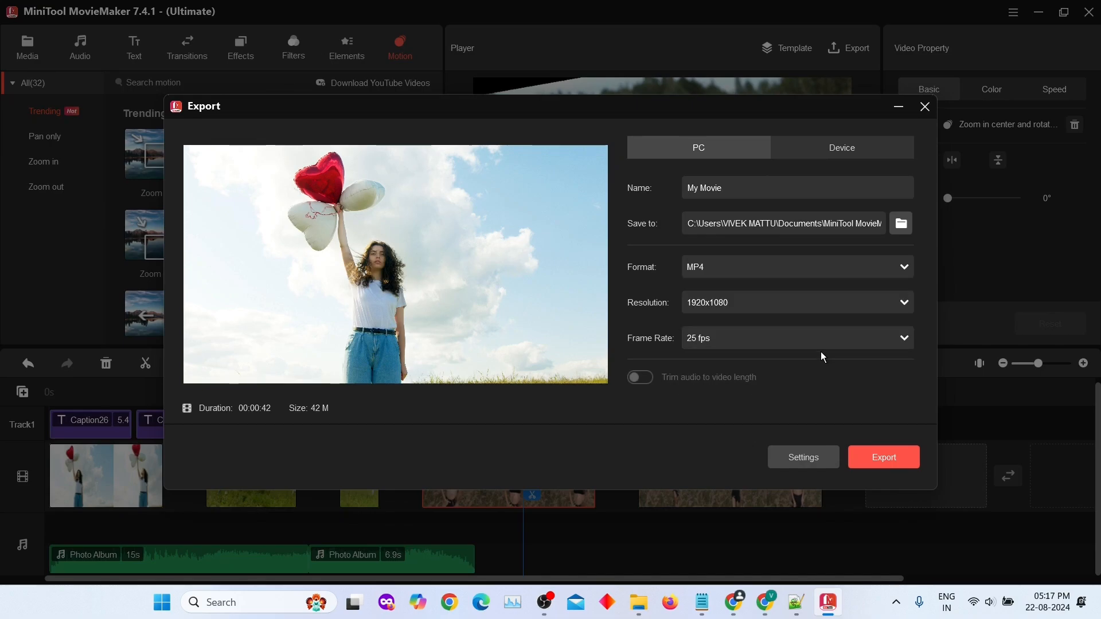
{"action": "left_click", "coordinate": [854, 299]}
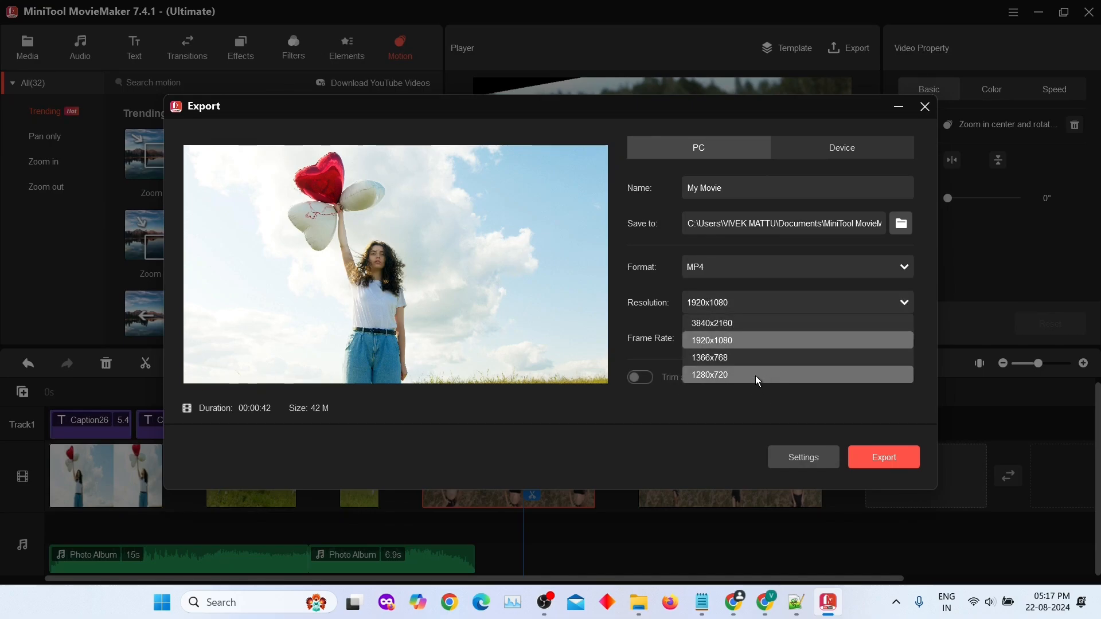
{"action": "left_click", "coordinate": [717, 423]}
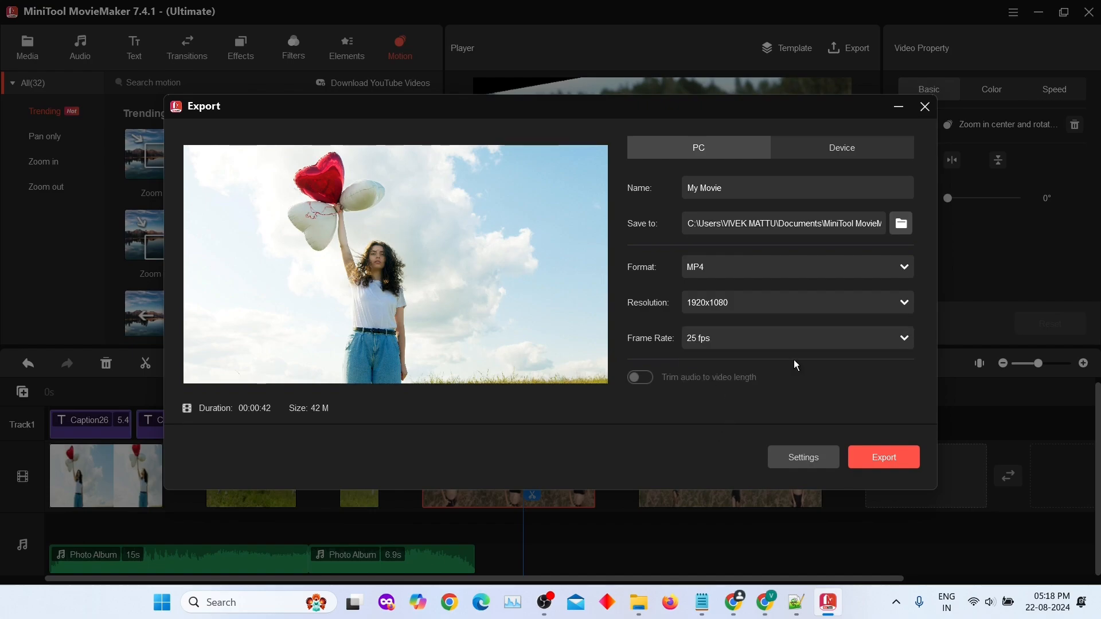
{"action": "left_click", "coordinate": [813, 338]}
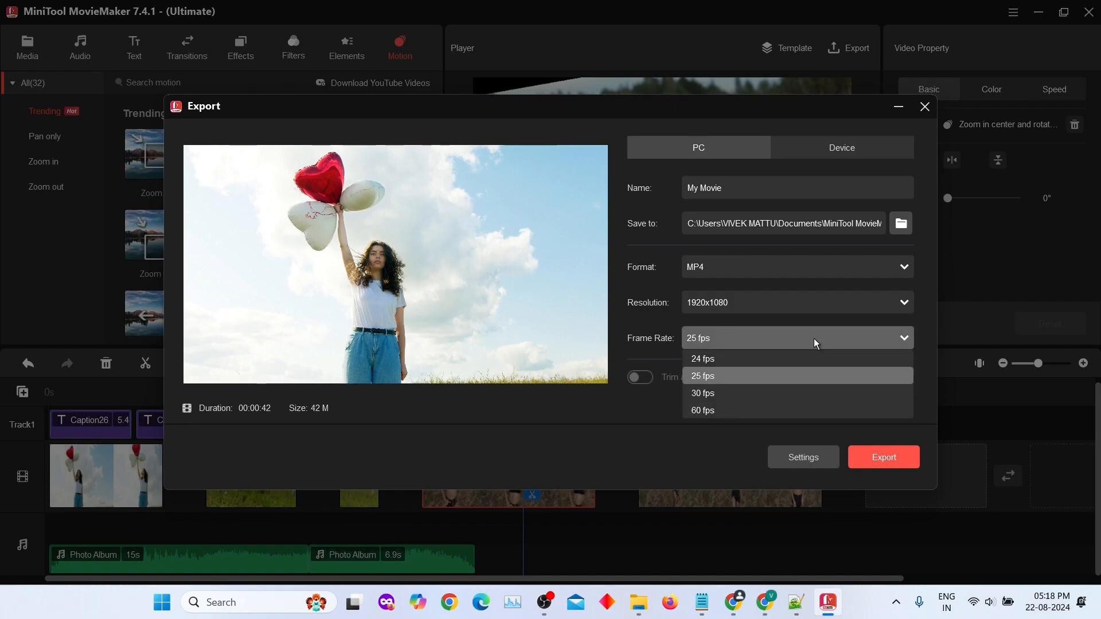
{"action": "left_click", "coordinate": [699, 433]}
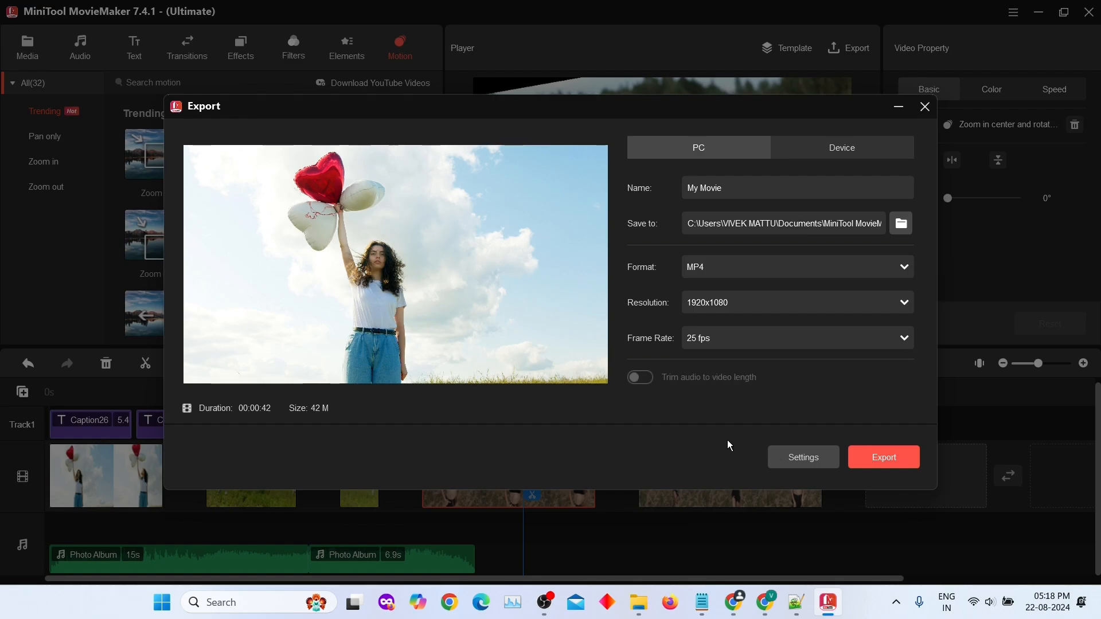
{"action": "left_click", "coordinate": [888, 468]}
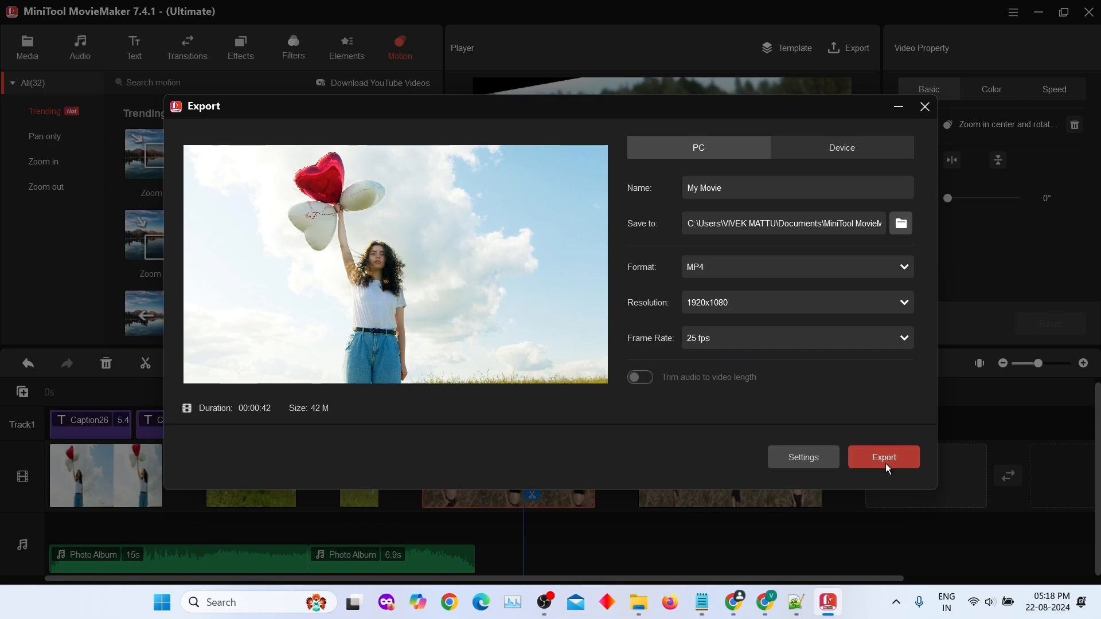